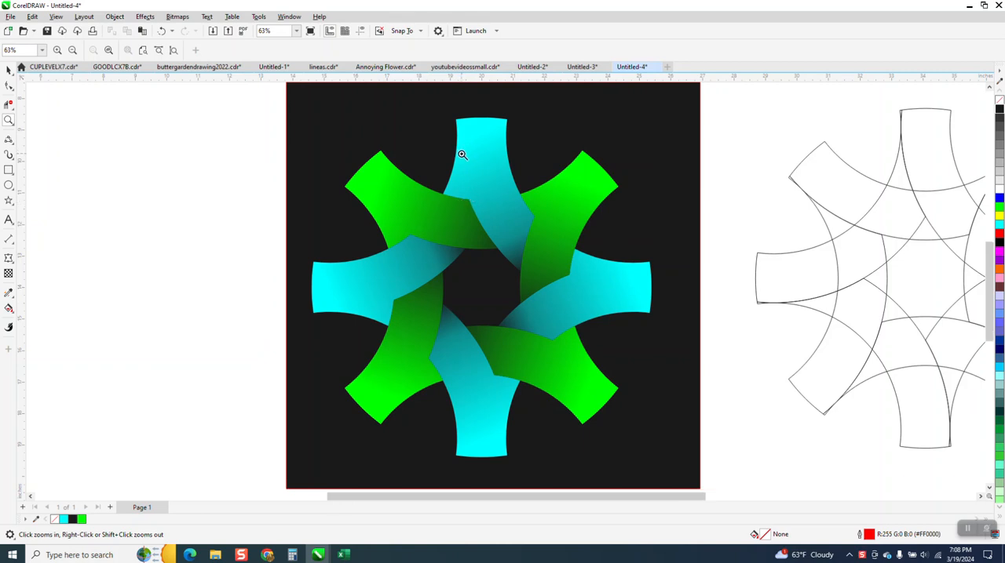
Move the whole coloured artwork with its dark background 24 inches to the left, partly off the page.
right_click(463, 156)
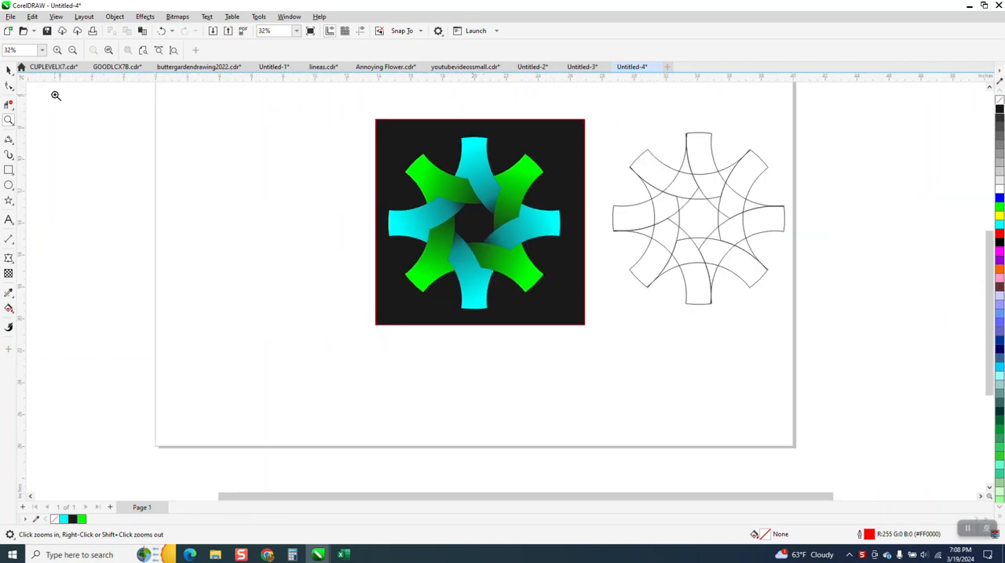
left_click(9, 70)
left_click_drag(373, 117, 623, 364)
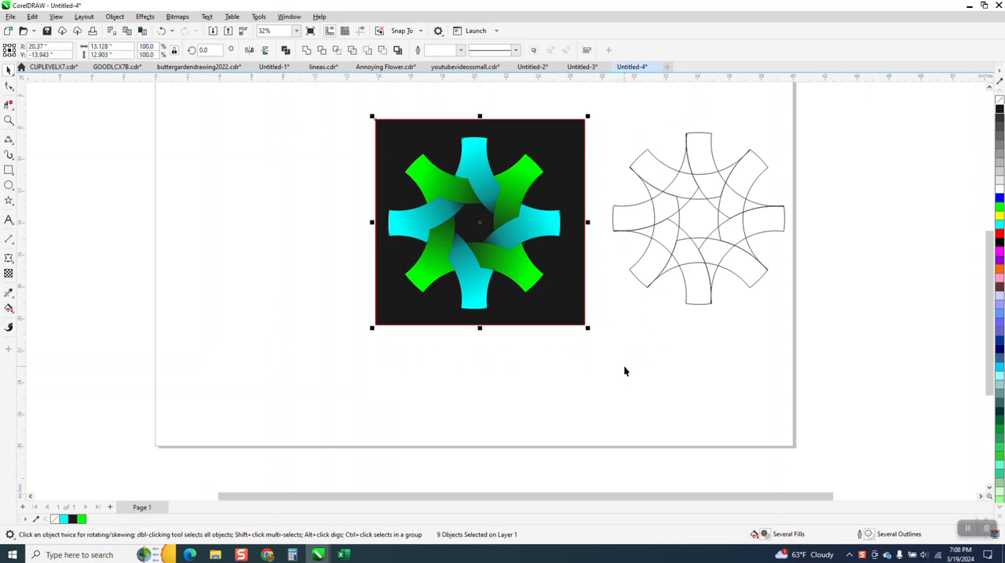
key("Left")
key("Left")
scroll(616, 363, "down", 2)
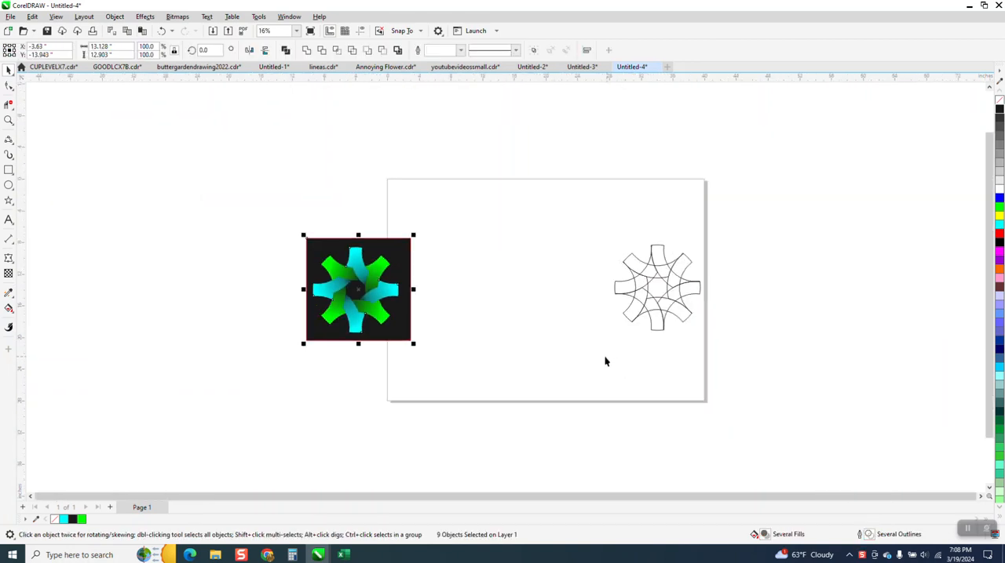
Draw a circle about 6.93 inches in diameter between the coloured artwork and the outline pattern.
left_click(9, 185)
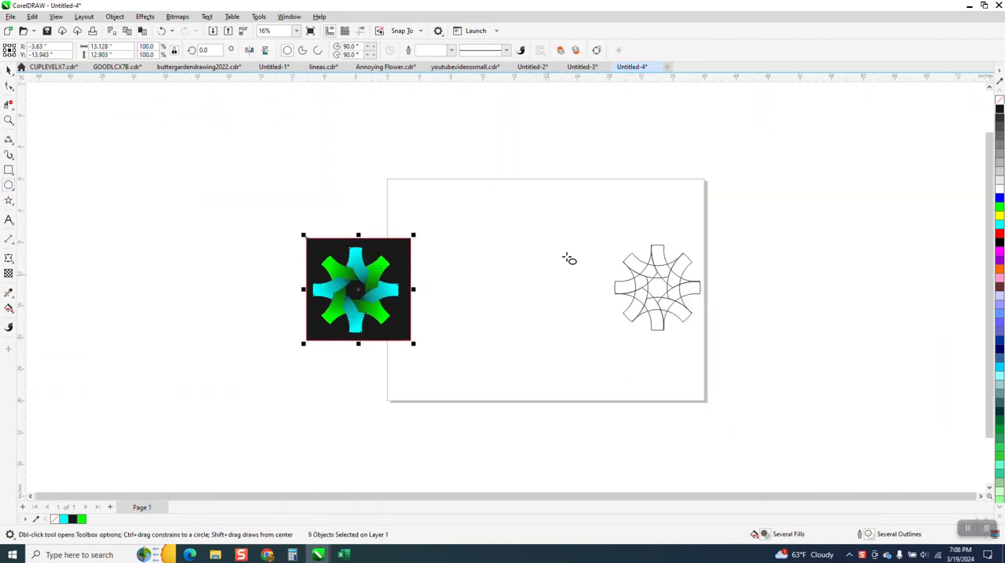
left_click_drag(570, 253, 513, 301)
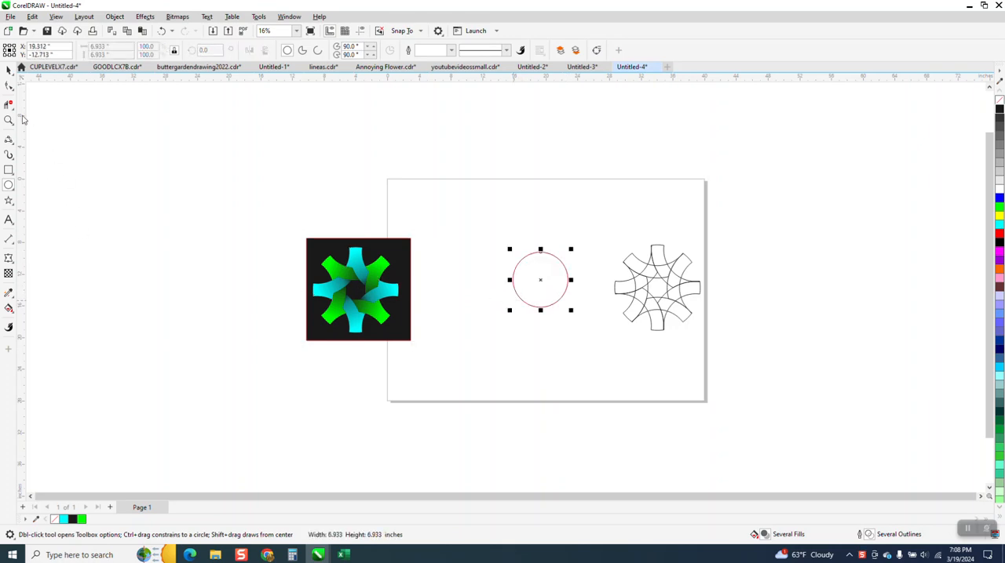
Move the grouped outline pattern off the right side of the page.
left_click(9, 70)
left_click_drag(590, 226, 736, 339)
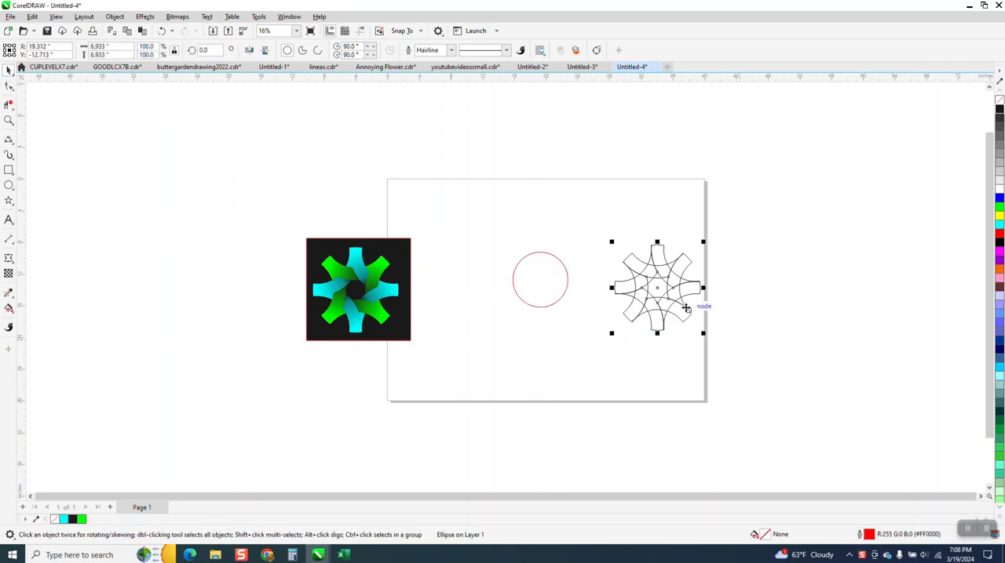
left_click_drag(659, 288, 806, 276)
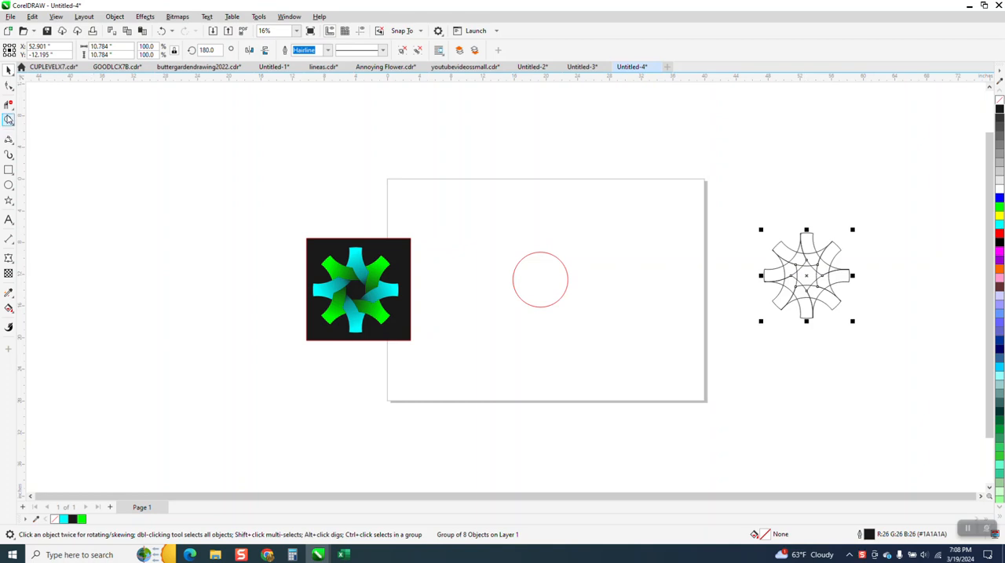
Add a concentric copy of the circle enlarged to about 8.69 inches and group the two circles into a ring.
left_click(9, 120)
left_click_drag(466, 217, 646, 350)
left_click(9, 71)
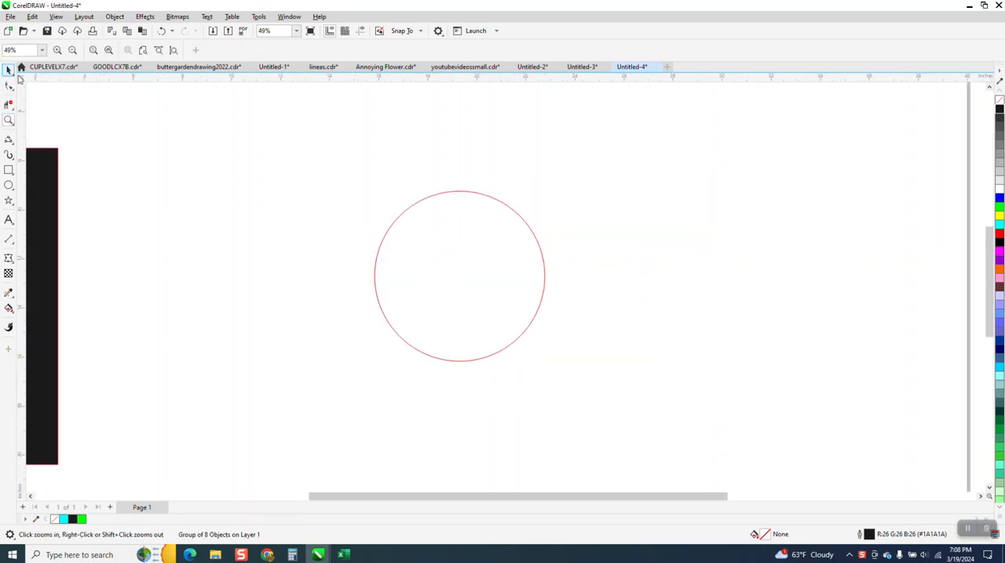
left_click(471, 196)
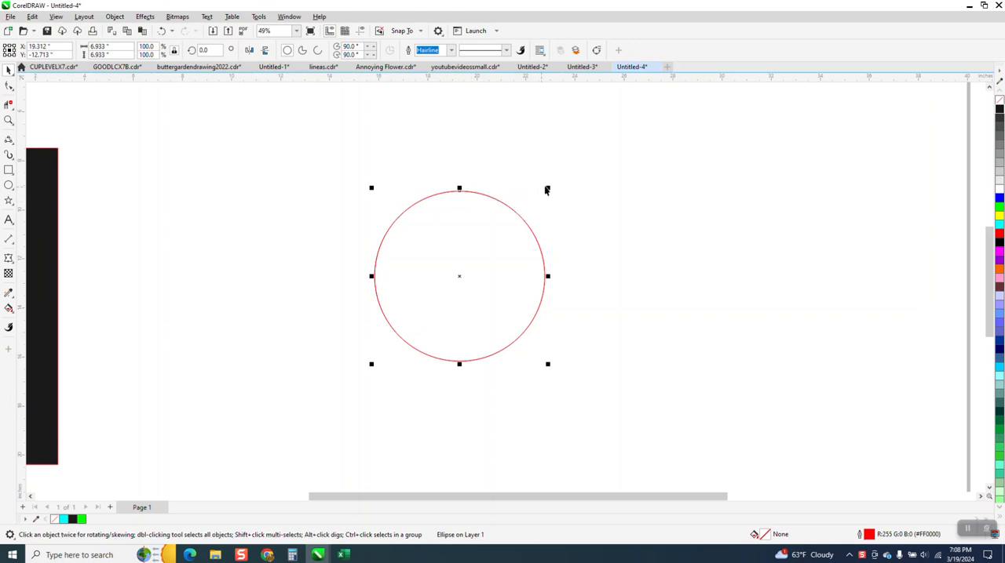
left_click_drag(549, 187, 570, 160)
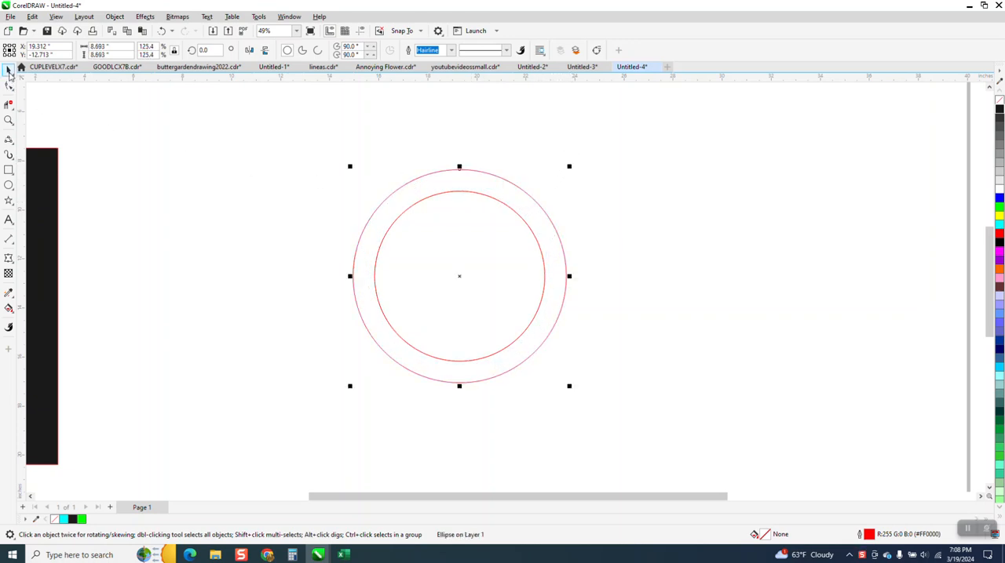
left_click_drag(268, 149, 716, 424)
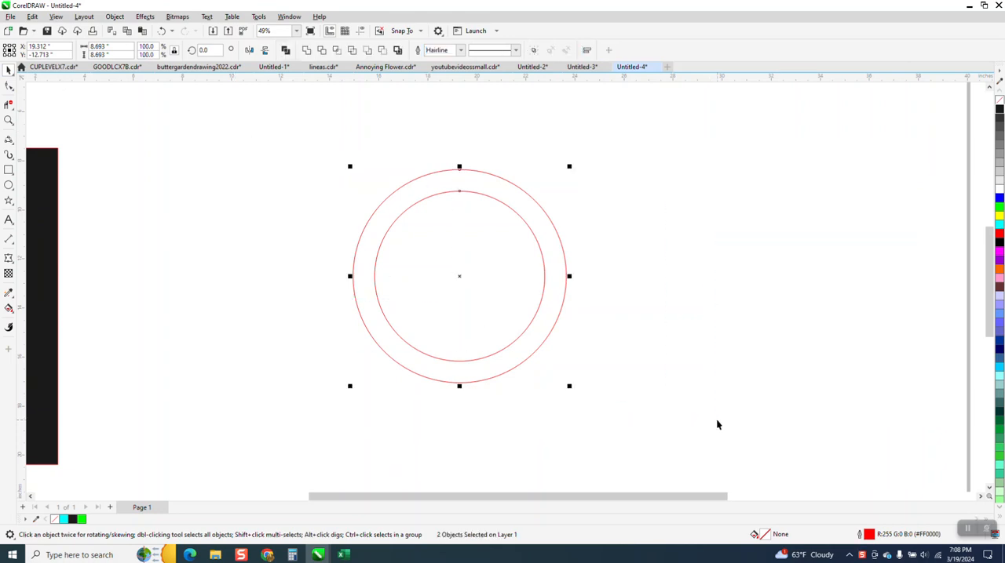
key("ctrl+g")
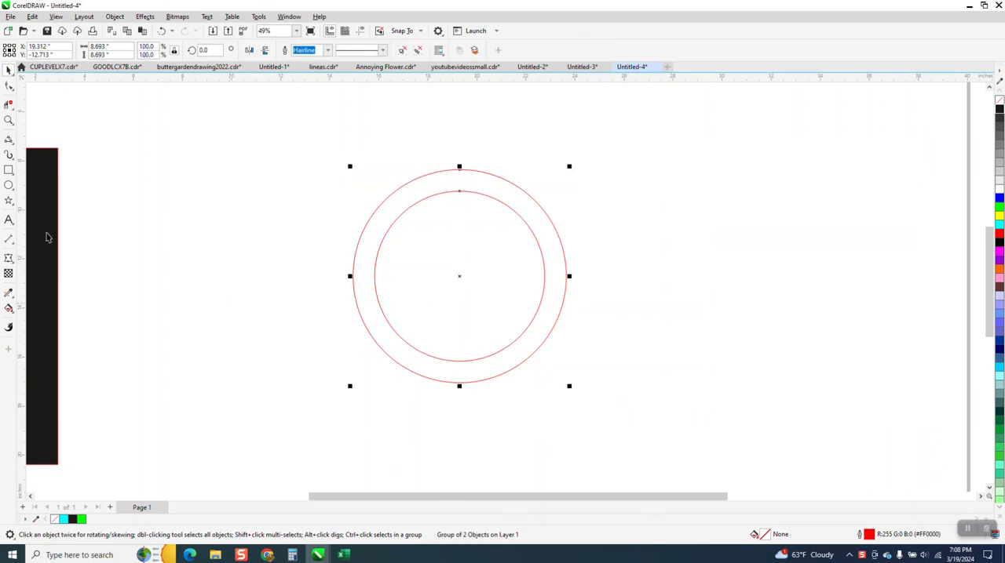
Measure from the outer circle's left quadrant to the inner circle's right edge with a parallel dimension, and delete the dimension.
left_click(14, 244)
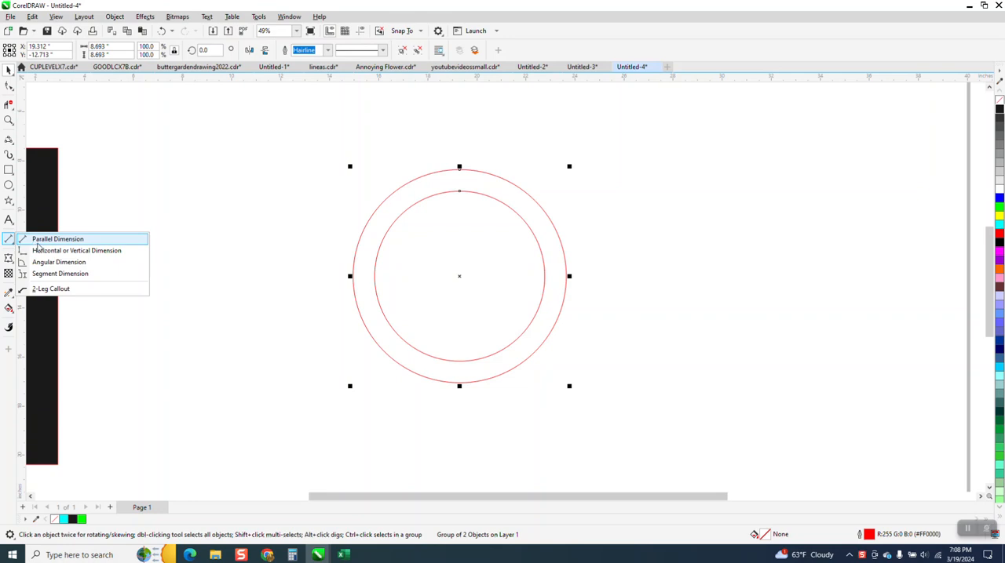
left_click(37, 242)
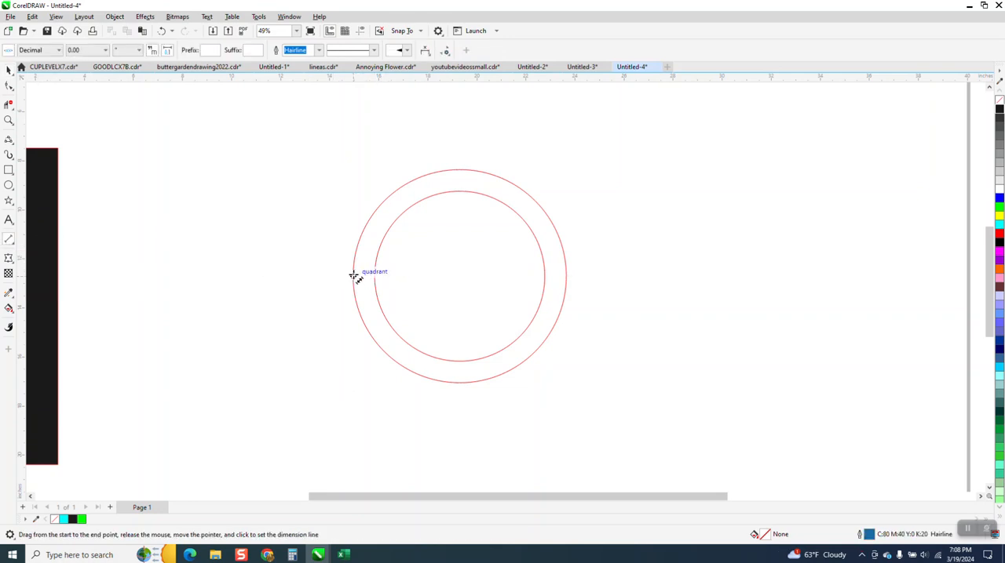
left_click_drag(355, 275, 548, 272)
left_click(548, 272)
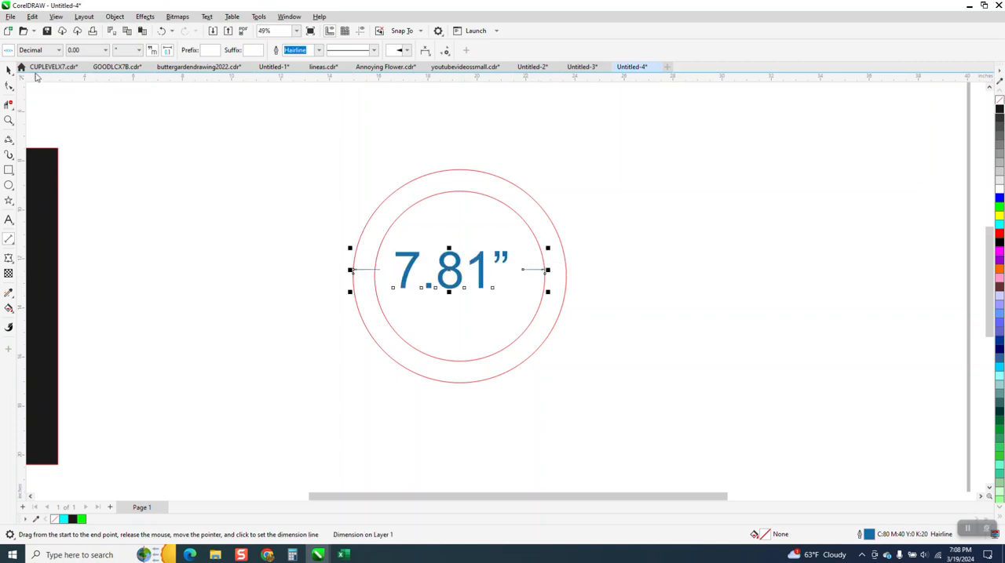
left_click(7, 69)
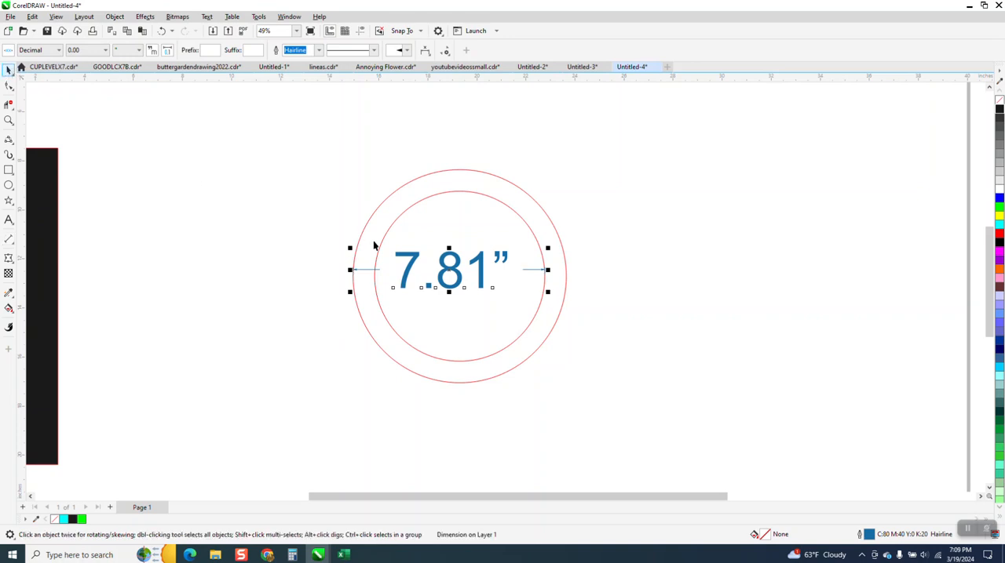
key("Delete")
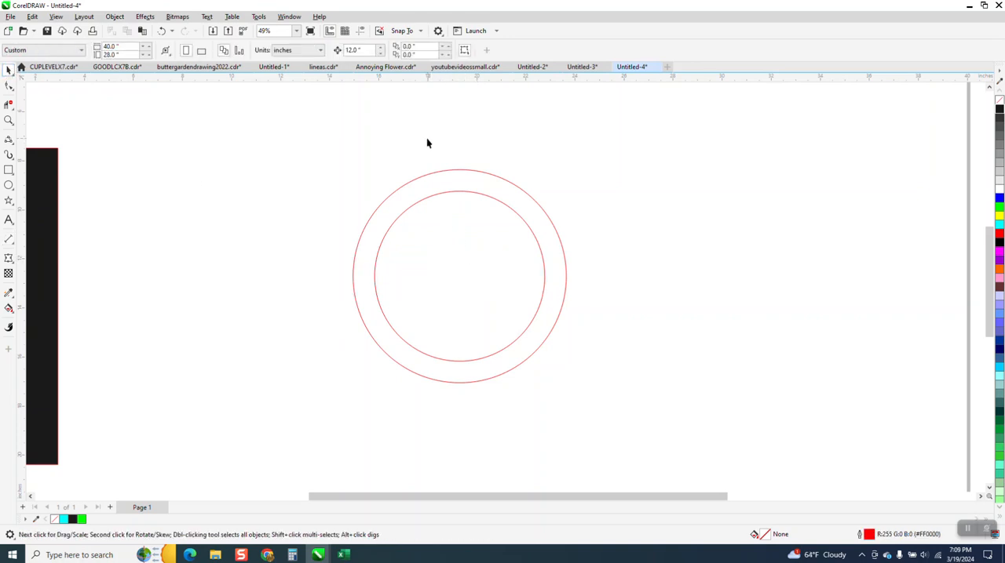
Set the nudge distance to 7.81 inches and place a duplicate of the ring that distance to the right.
double_click(355, 50)
type("7.81")
key("Return")
left_click_drag(455, 297, 673, 411)
key("KP_Add")
key("Right")
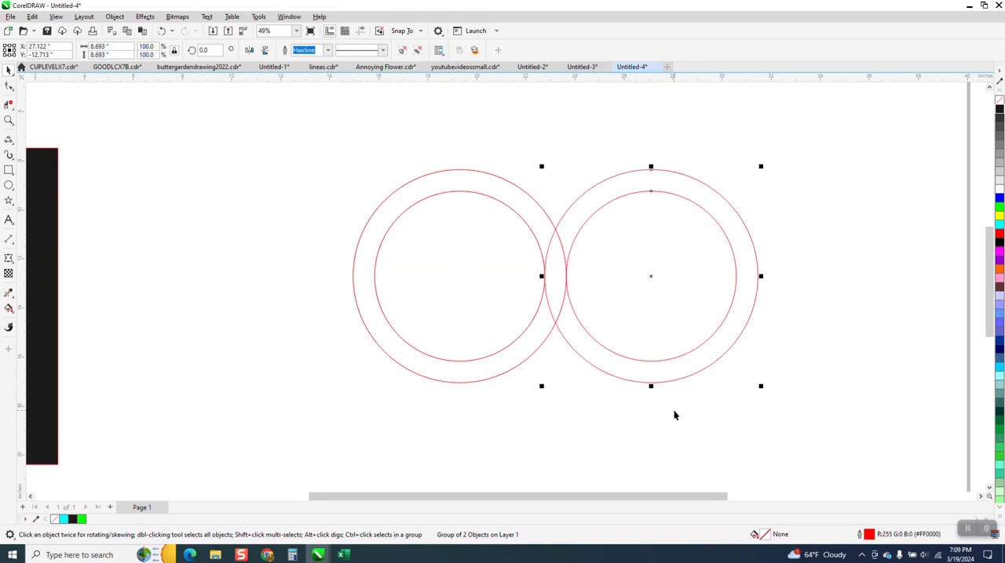
Duplicate the pair of rings 7.81 inches downward to form a two-by-two arrangement.
scroll(627, 369, "down", 1)
left_click_drag(385, 187, 840, 446)
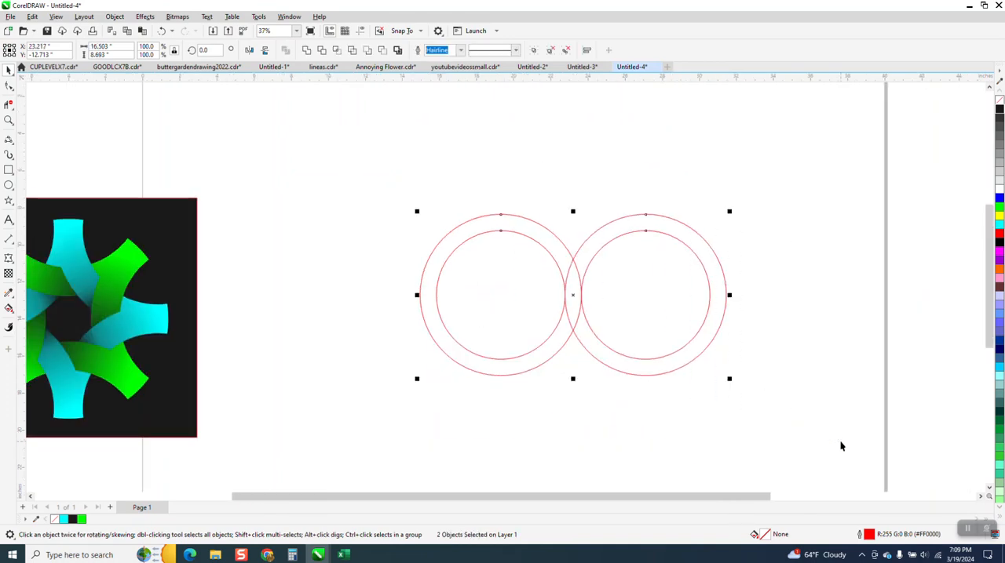
key("KP_Add")
key("Down")
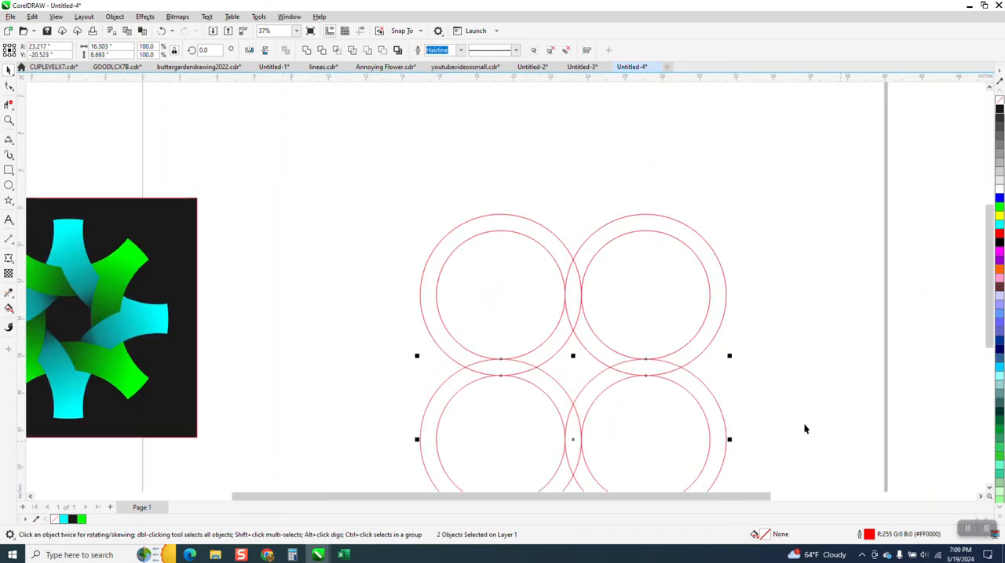
Group all four rings and centre the group on the page.
scroll(476, 256, "down", 1)
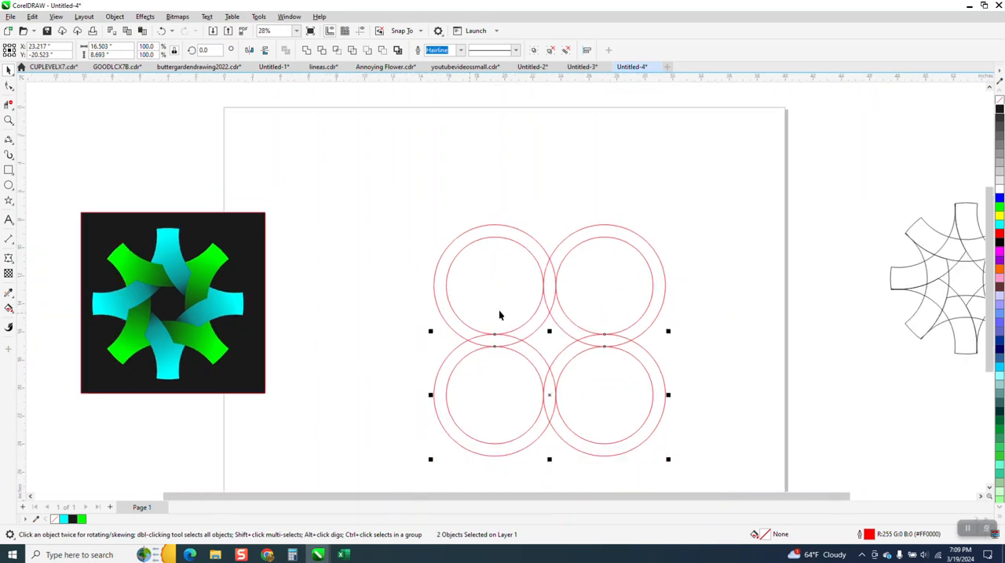
left_click_drag(411, 210, 775, 492)
key("ctrl+g")
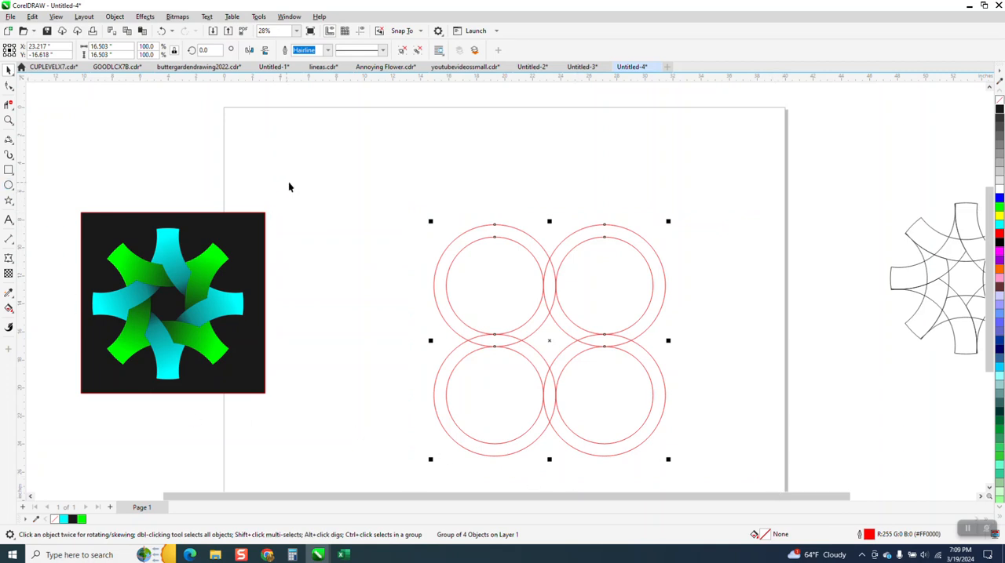
key("p")
Draw a circle about 10.52 inches in diameter and centre it on the page over the four rings.
left_click(8, 185)
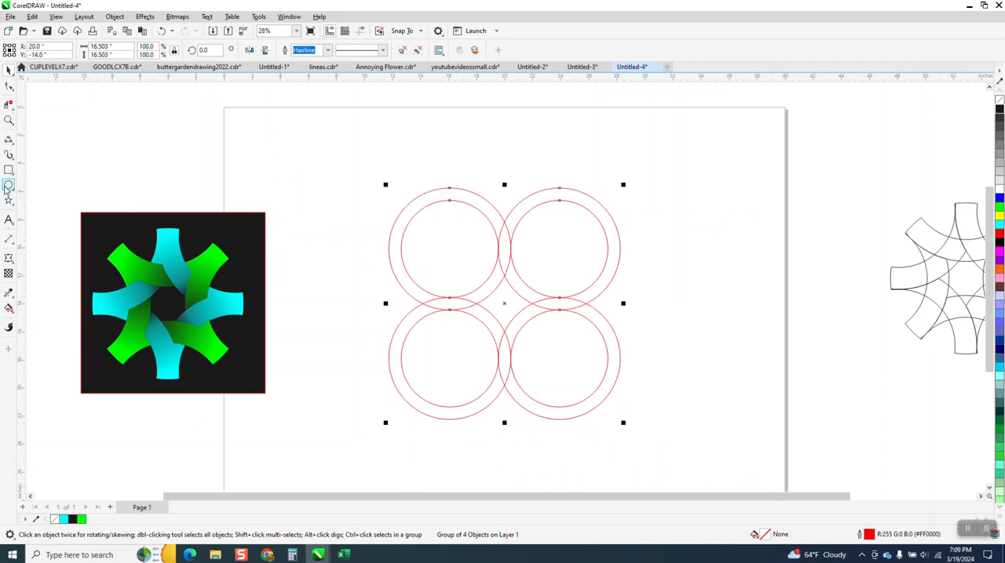
left_click_drag(391, 138, 287, 291)
key("Escape")
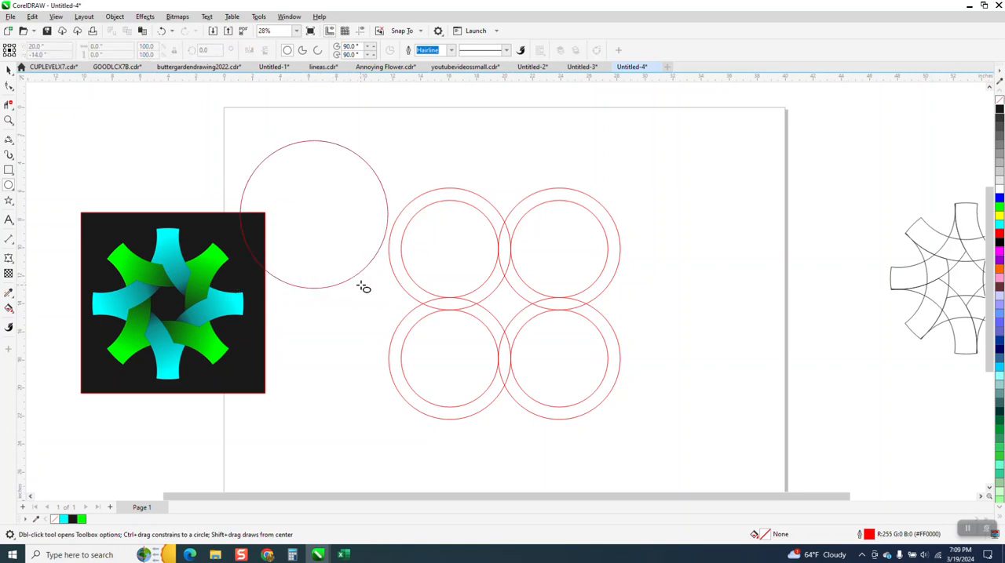
left_click(8, 69)
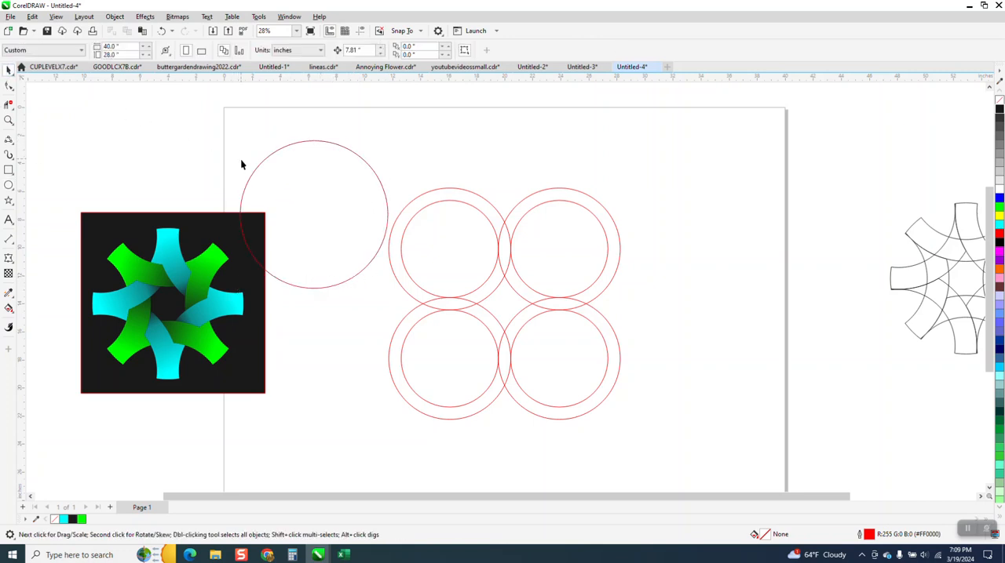
left_click(261, 165)
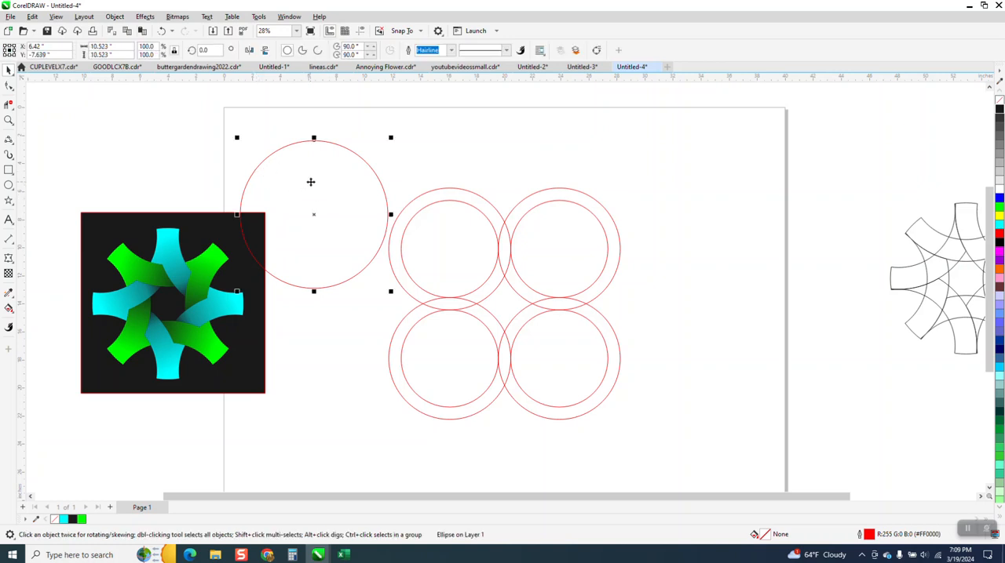
key("p")
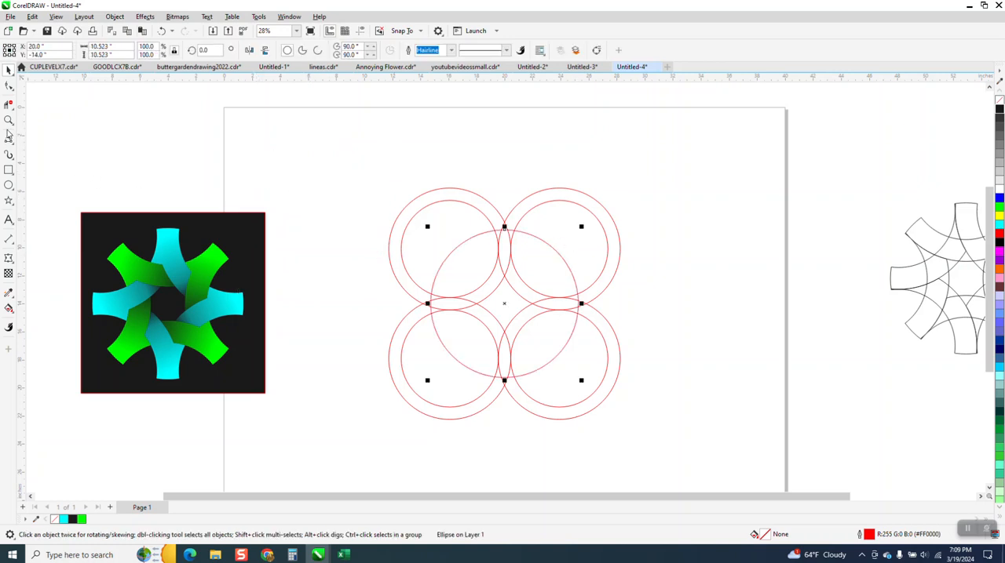
Shrink the central circle about its centre to about 8.19 inches in diameter.
left_click(8, 120)
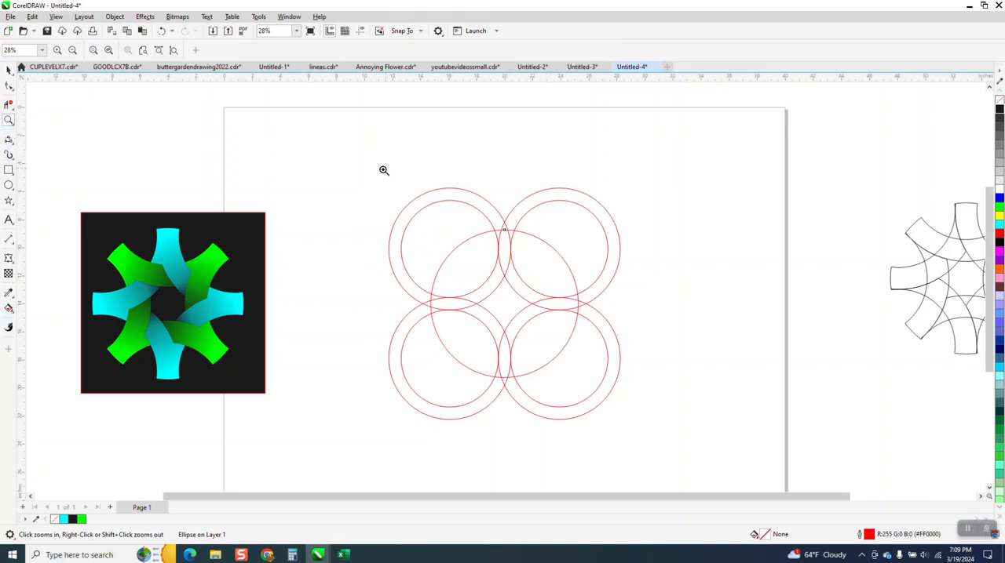
left_click_drag(370, 191, 676, 412)
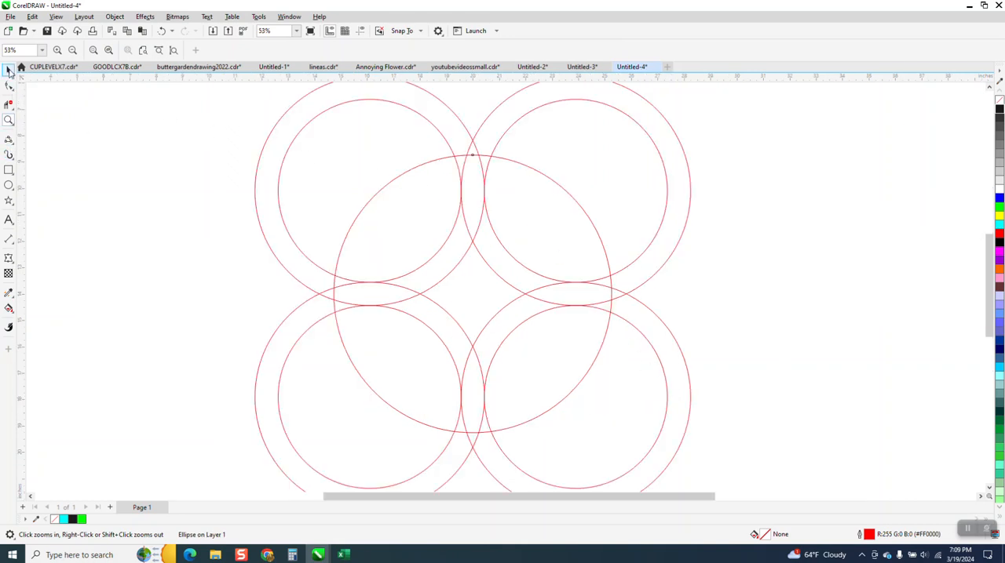
left_click(8, 71)
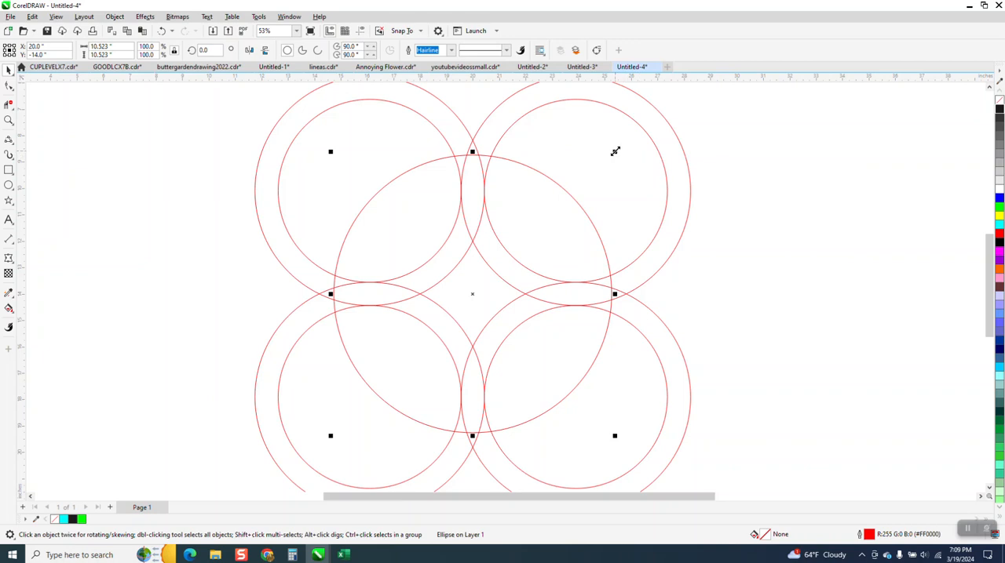
left_click_drag(616, 152, 602, 183)
scroll(412, 330, "down", 2)
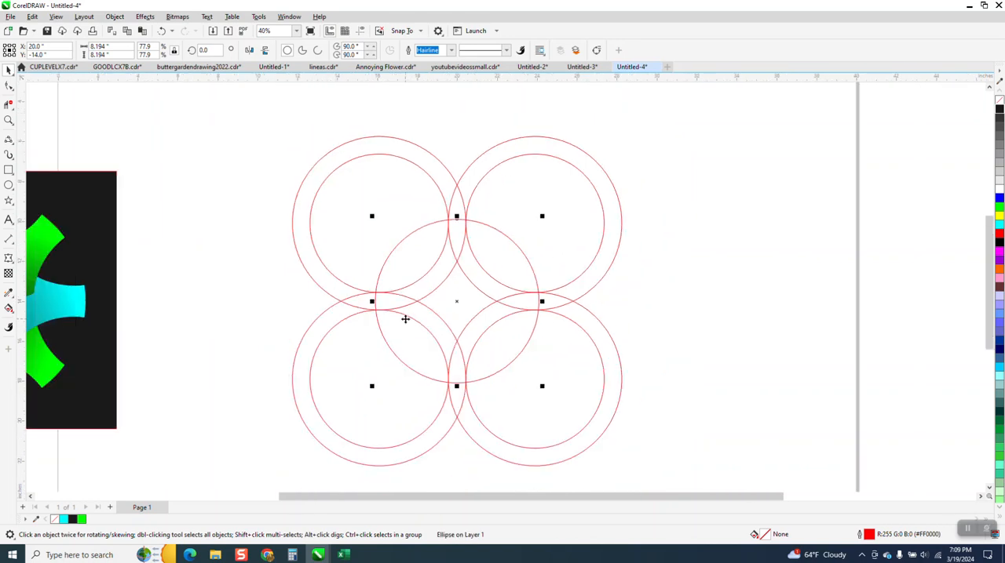
Group the central circle together with the four-ring group.
scroll(451, 298, "down", 1)
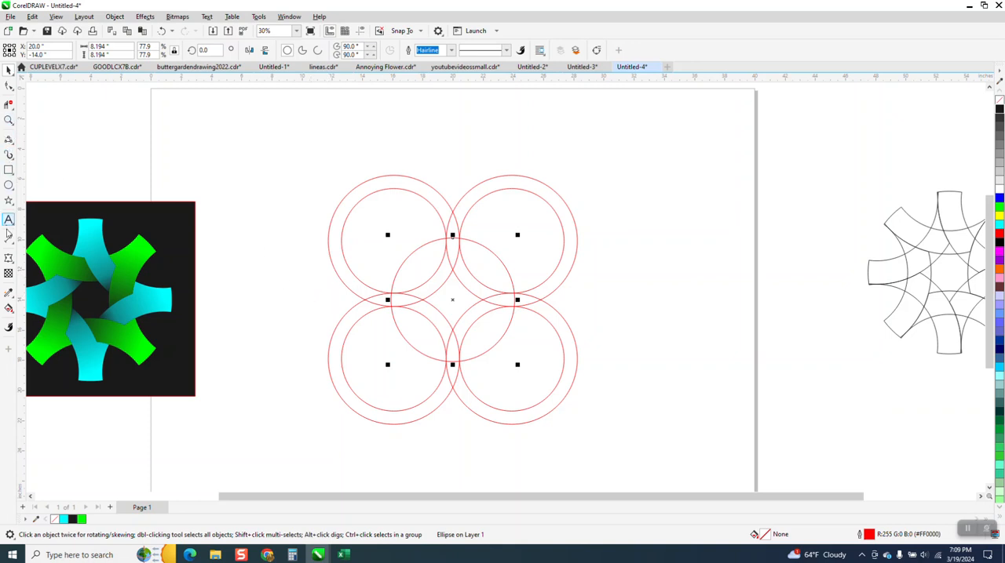
left_click_drag(317, 165, 477, 380)
left_click_drag(626, 453, 628, 452)
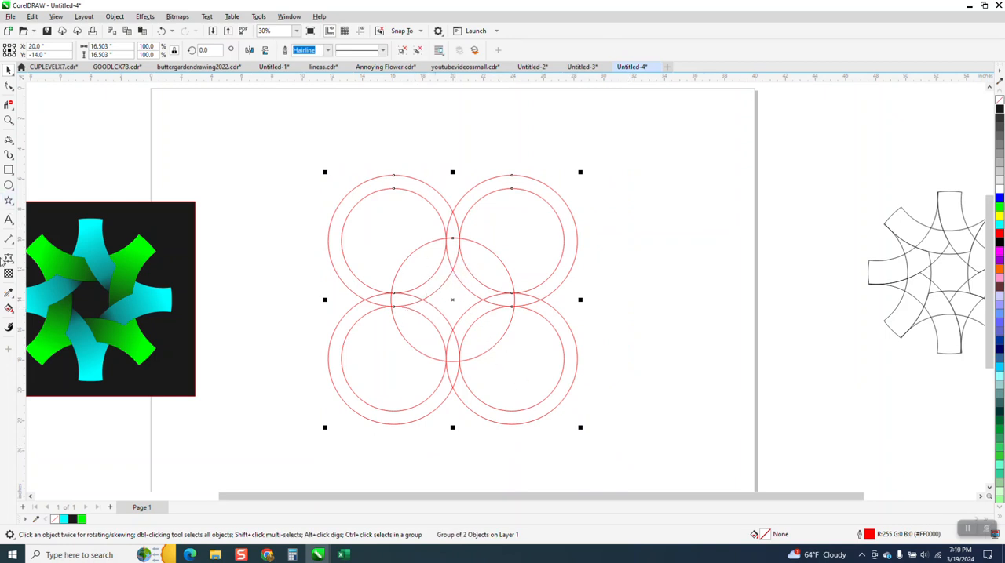
Smart-fill the two regions of the central circle's upper-left arc with orange and no outline, and weld them into one piece.
left_click(9, 308)
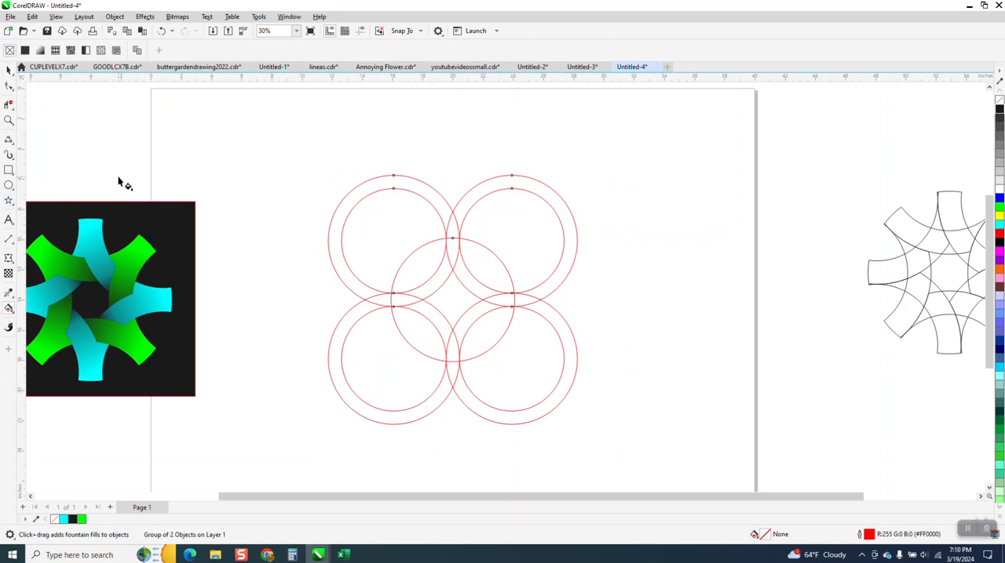
left_click(10, 309)
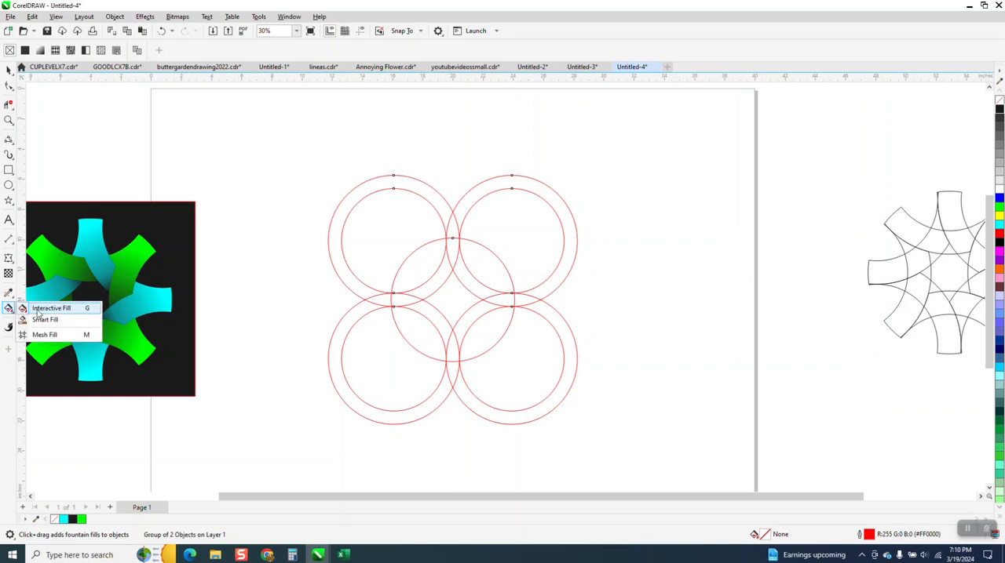
left_click(40, 319)
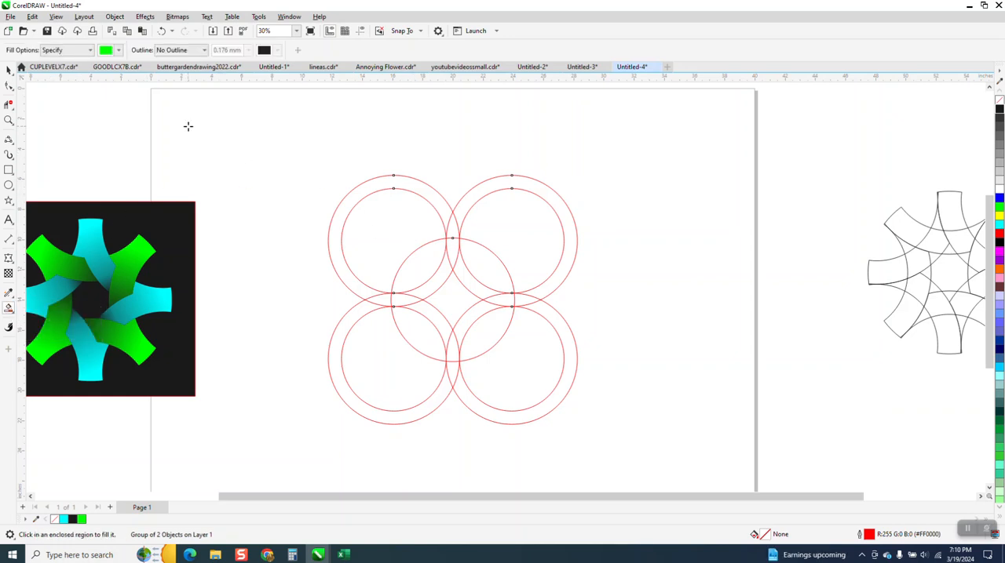
left_click(120, 50)
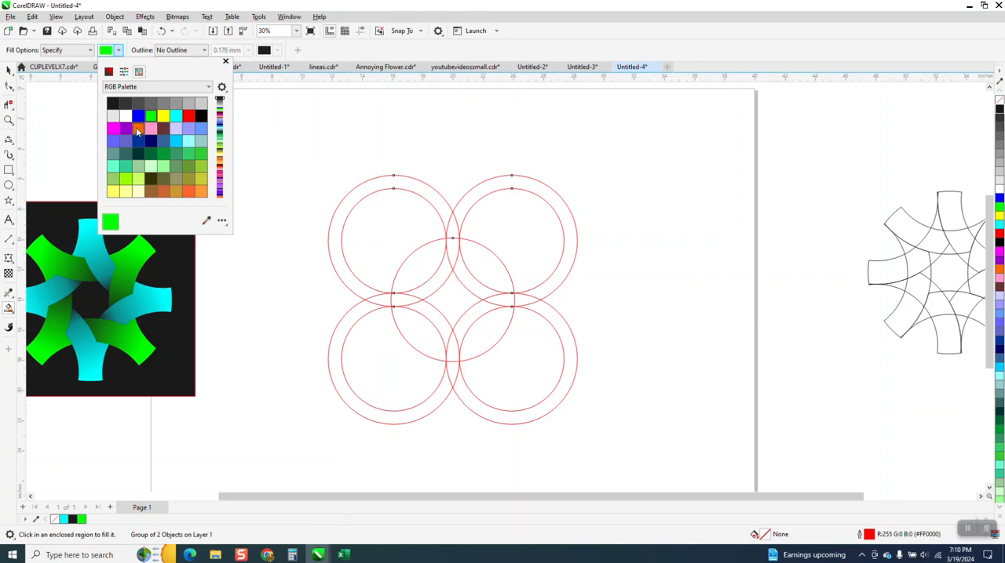
left_click(139, 129)
left_click(454, 249)
left_click(452, 251)
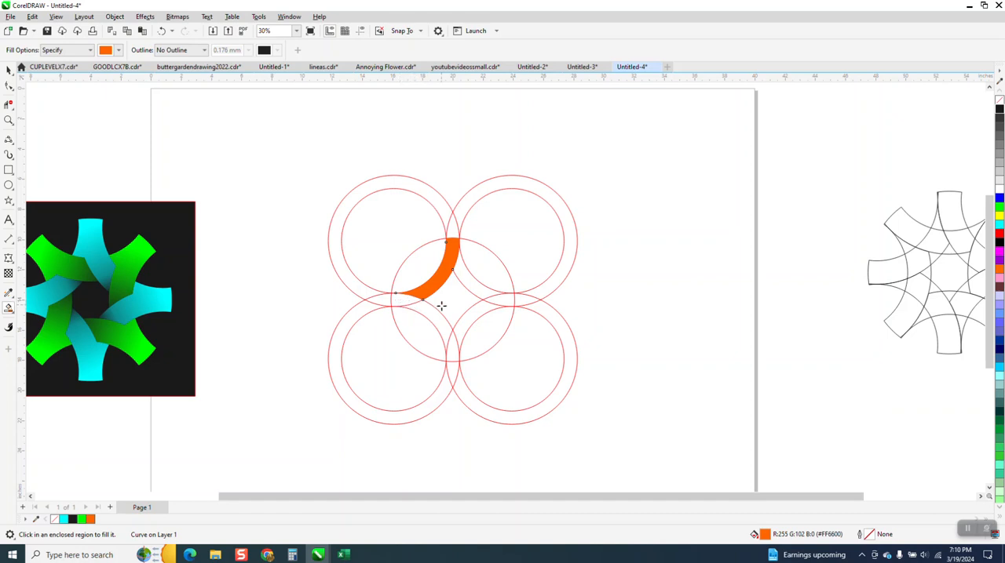
left_click(9, 69)
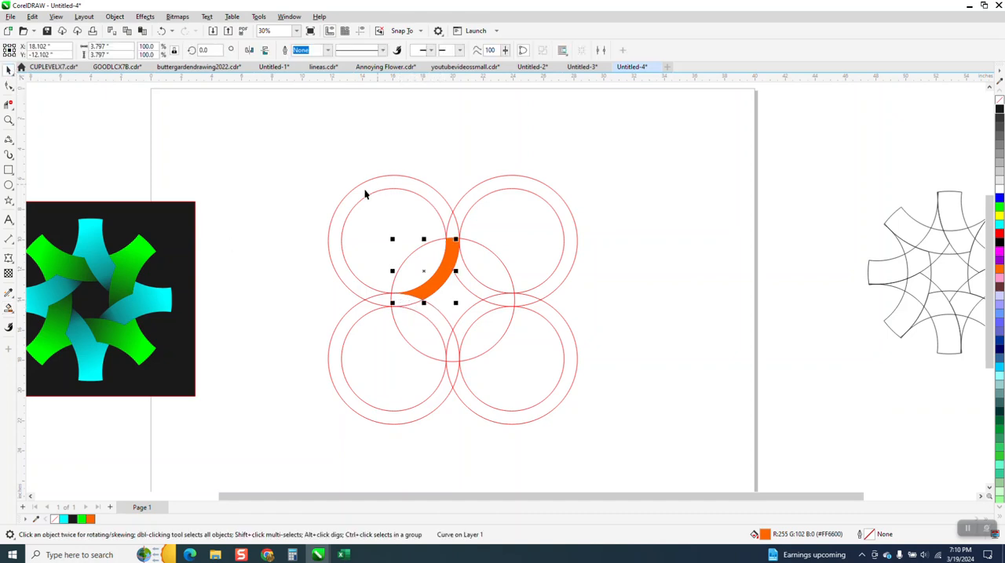
left_click_drag(327, 181, 489, 321)
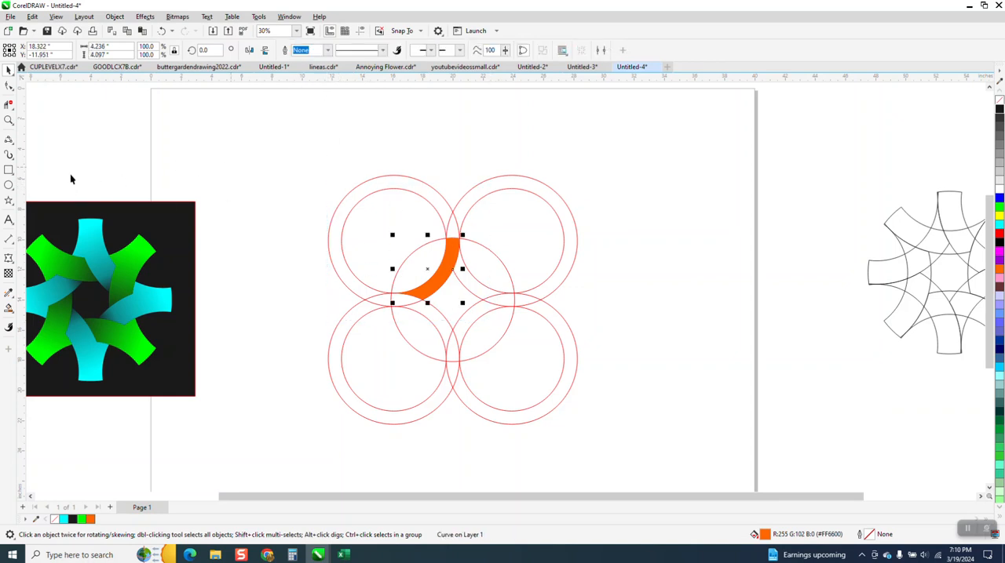
Smart-fill the left tip and the lower-left arc of the central circle with orange, undoing the accidental shift of the ring group.
left_click(9, 307)
left_click(404, 300)
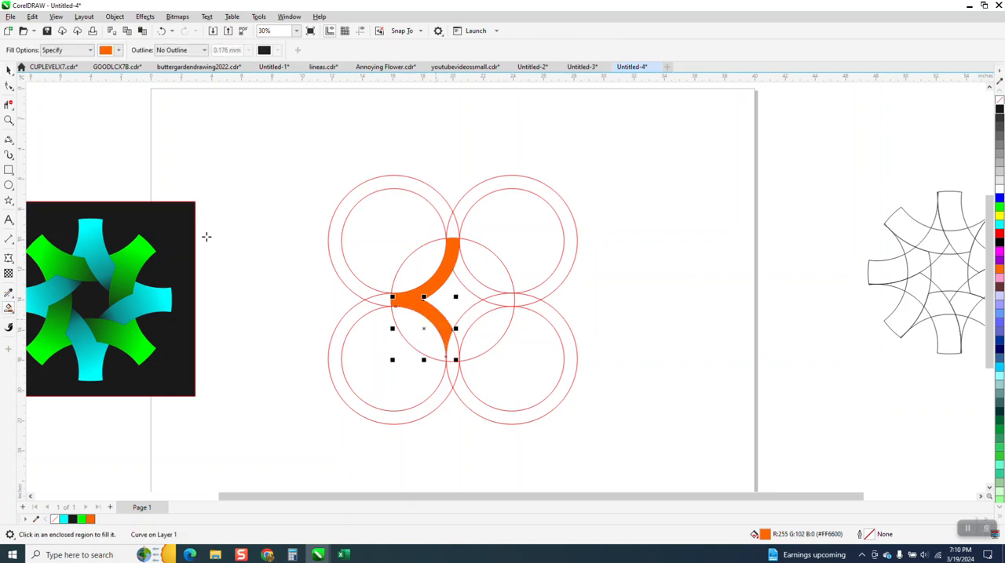
left_click(9, 70)
left_click_drag(352, 271, 446, 351)
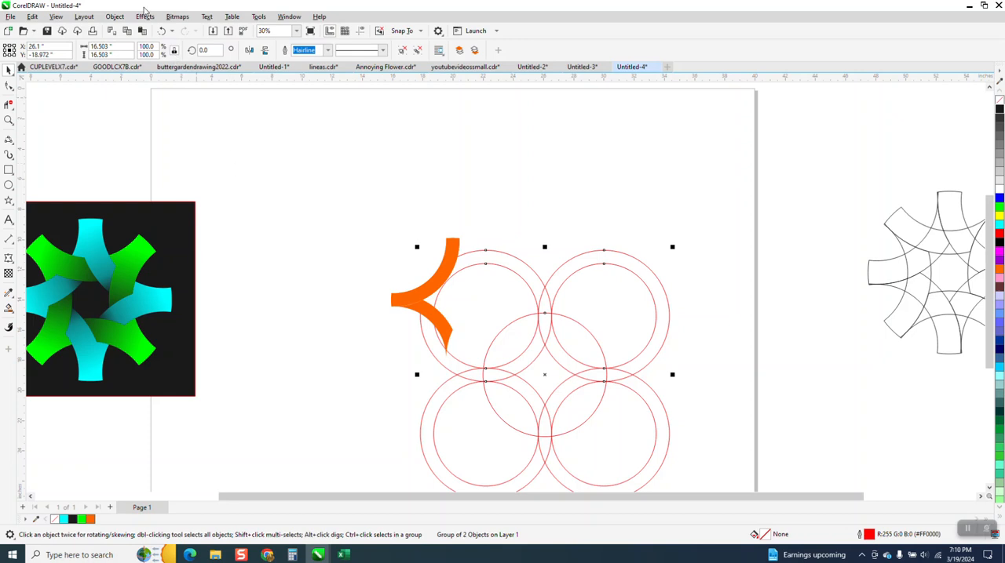
left_click(161, 31)
Try to select the orange left tip together with the lower-left arc.
left_click_drag(278, 269, 469, 369)
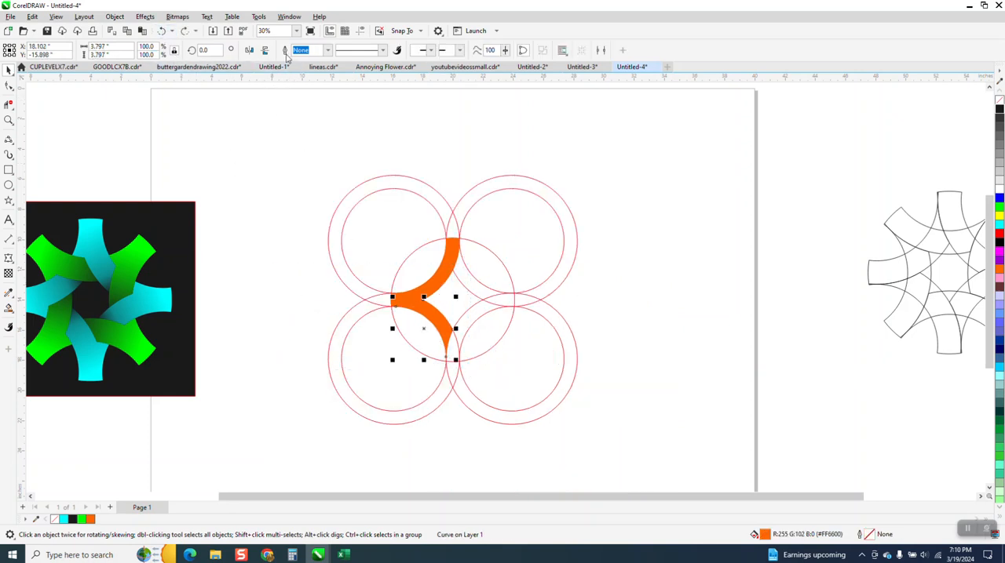
left_click_drag(284, 223, 379, 326)
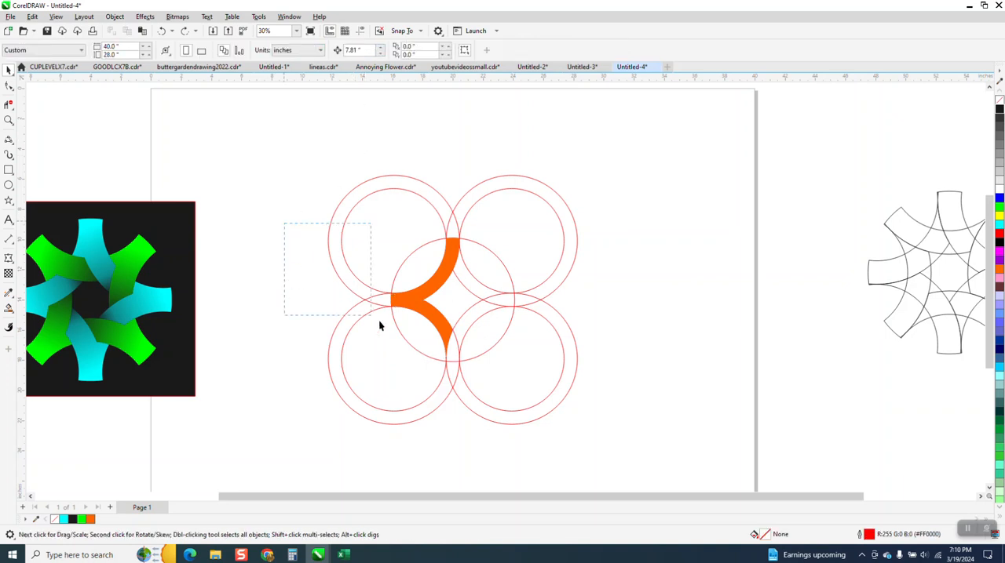
left_click_drag(457, 356, 459, 357)
left_click_drag(295, 251, 342, 294)
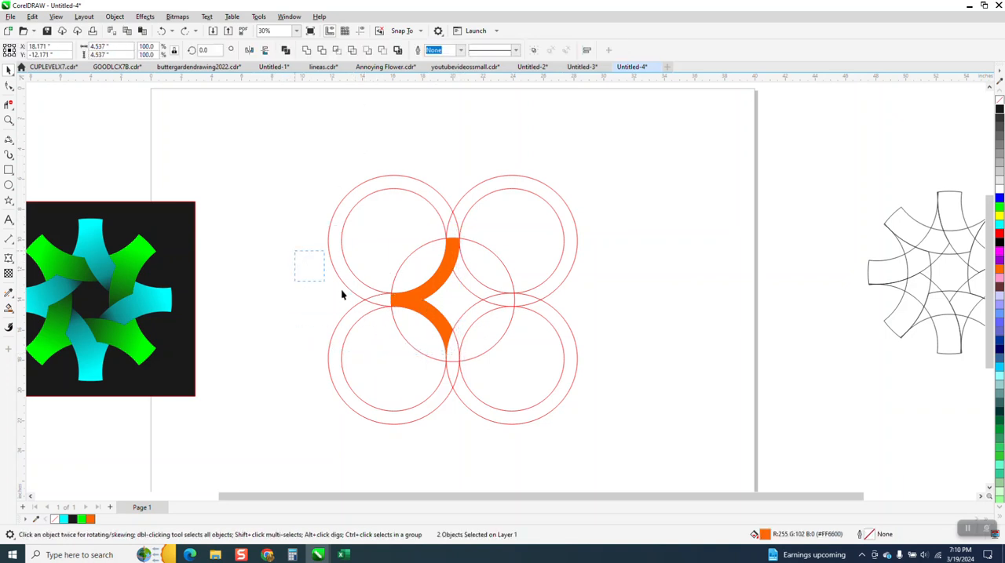
left_click_drag(466, 361, 474, 366)
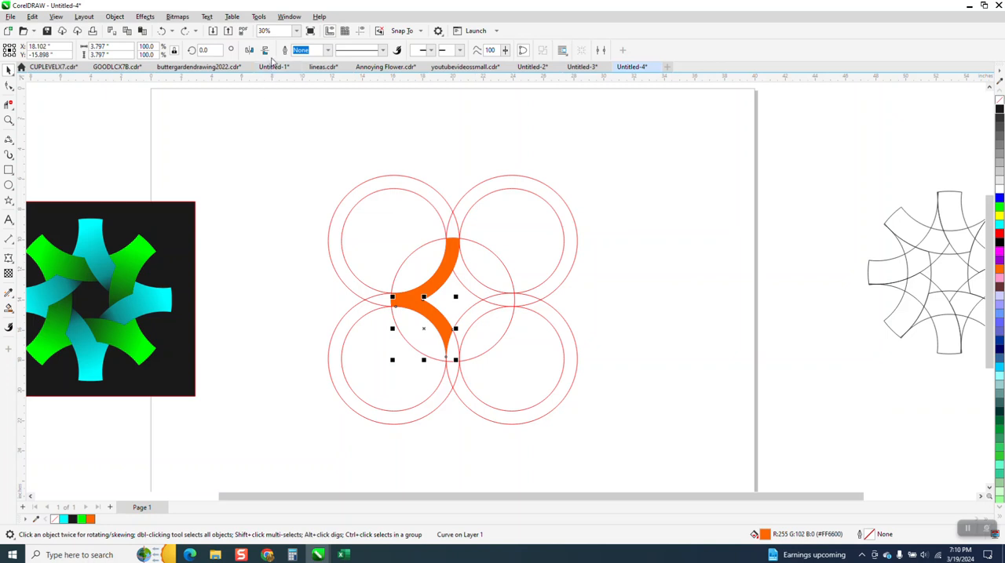
Pull the lower-left arc and the upper-left arc out of place to check how the filled pieces overlap.
left_click(386, 254)
left_click(432, 318)
left_click_drag(428, 313, 416, 346)
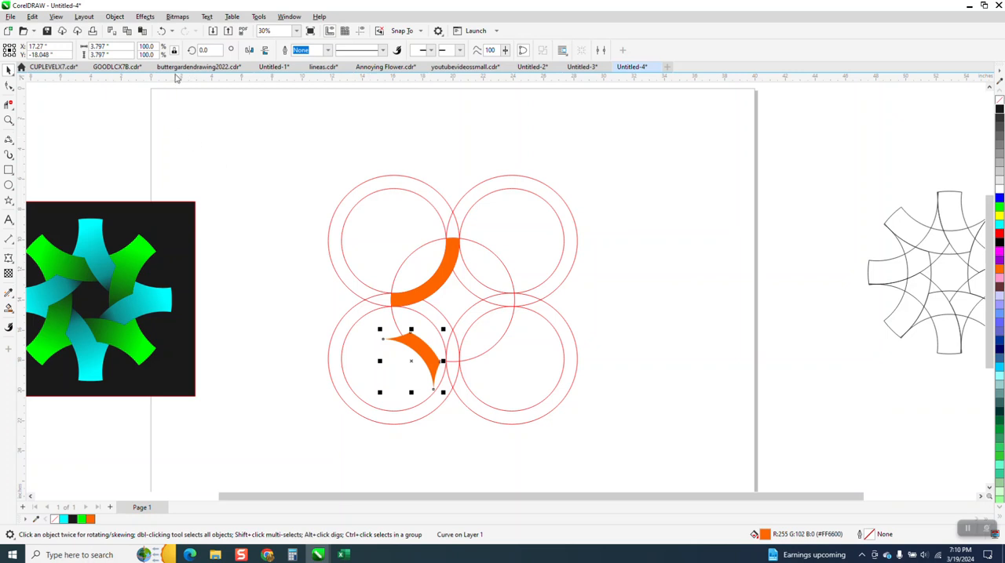
left_click(406, 302)
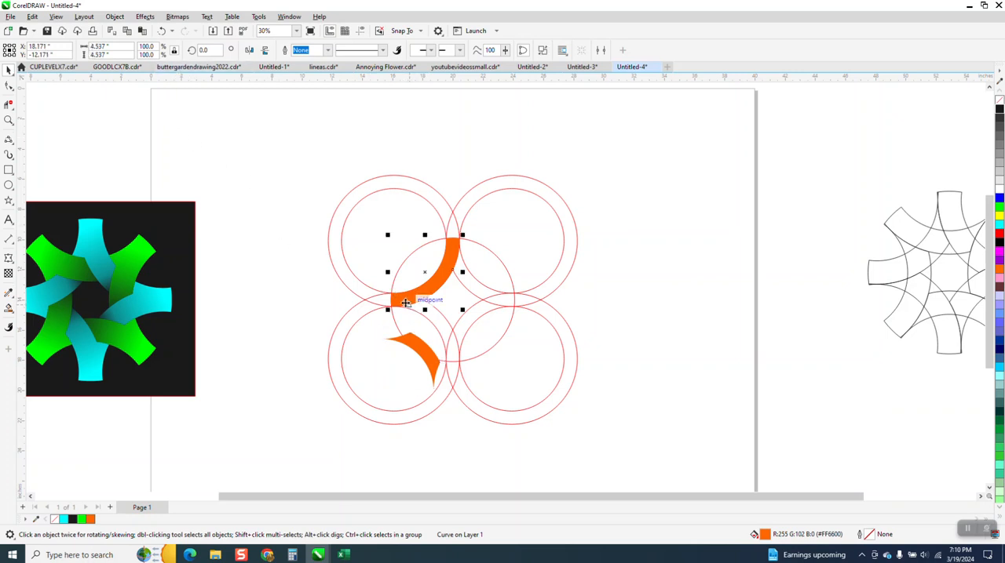
left_click_drag(405, 302, 405, 234)
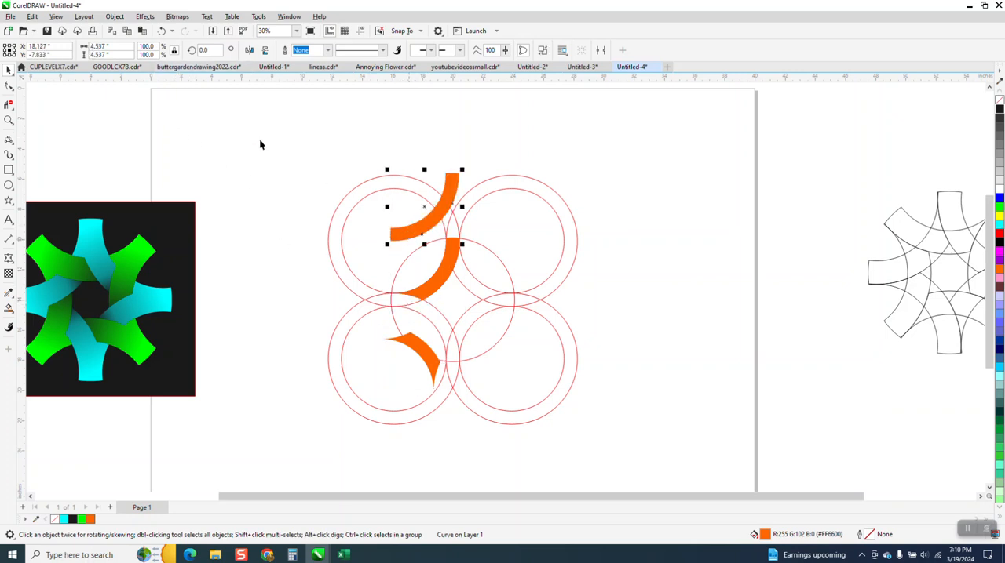
Undo the test moves of the arcs and the orange fills of the left tip and lower-left arc.
left_click(163, 31)
left_click(163, 32)
left_click(164, 32)
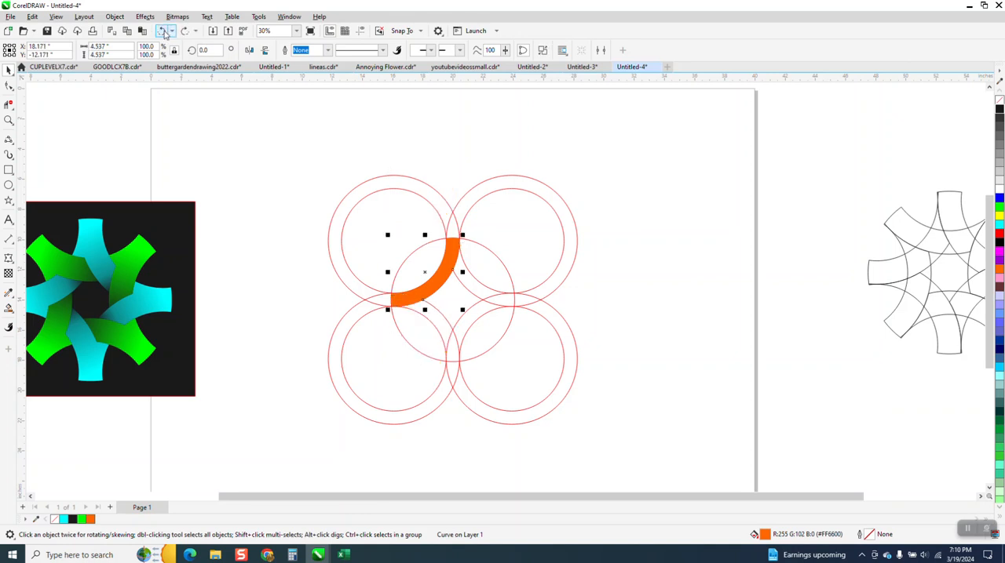
left_click(163, 31)
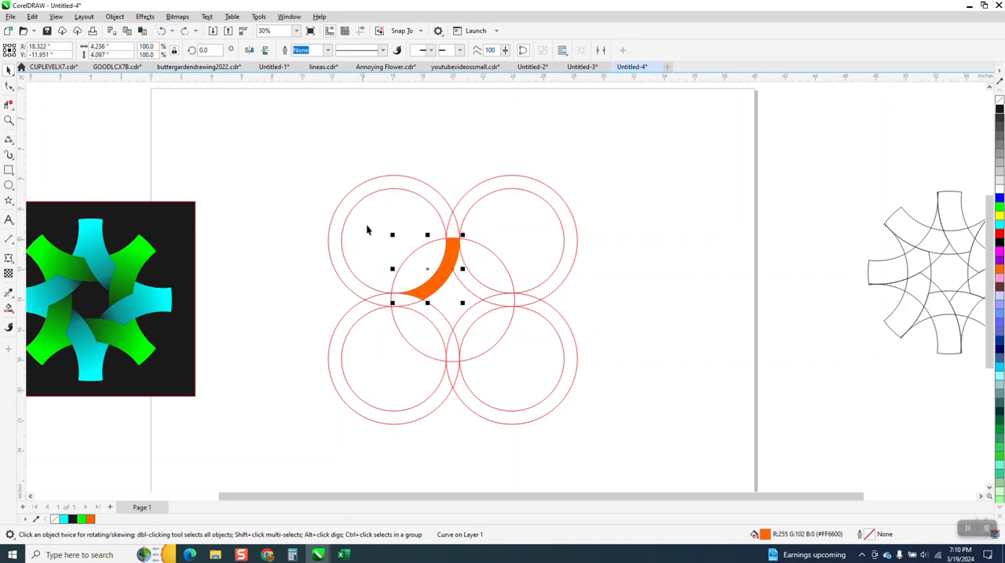
left_click_drag(450, 260, 519, 202)
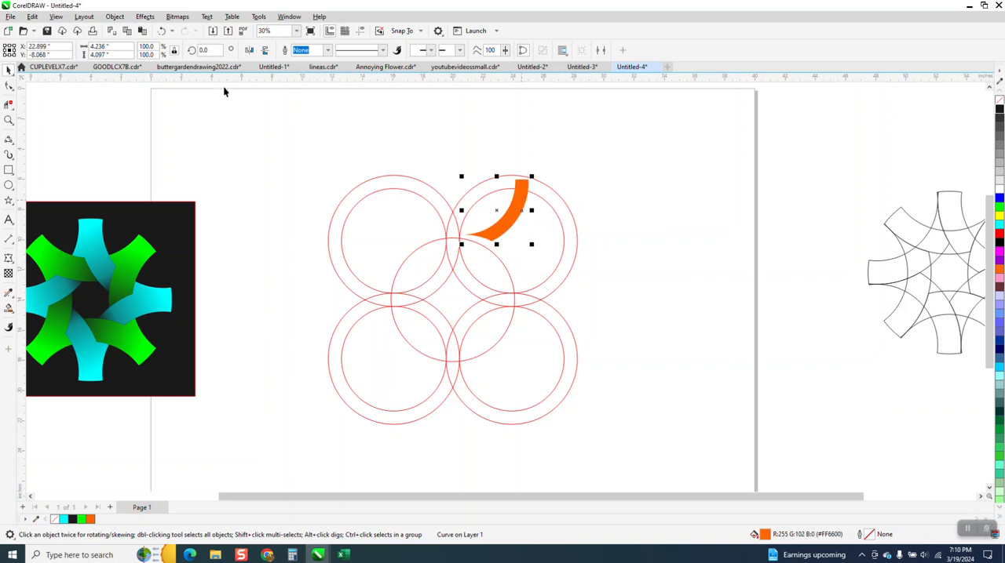
left_click(162, 32)
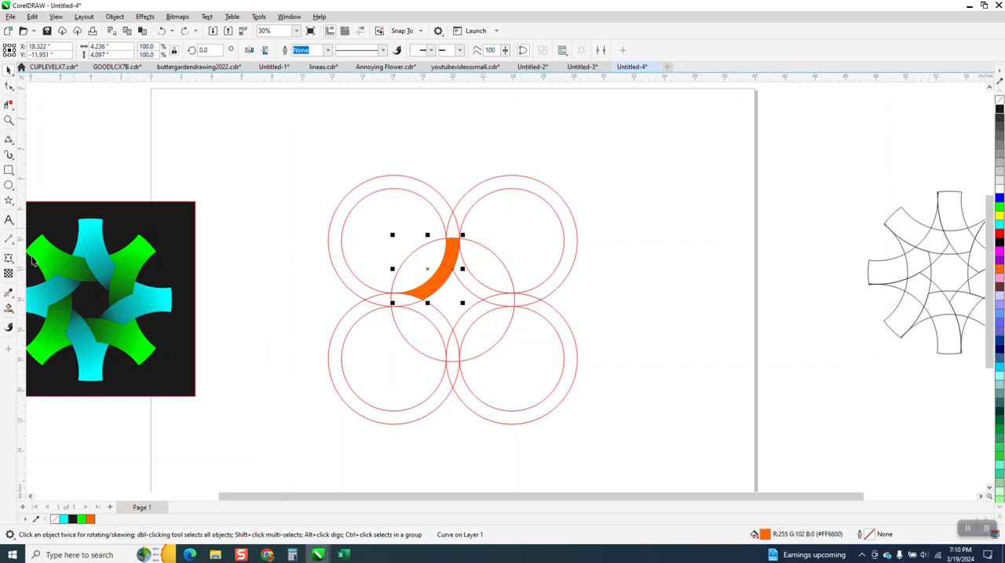
Smart-fill the left tip and the lower-left arc with orange and weld the two pieces into one curve.
left_click(10, 309)
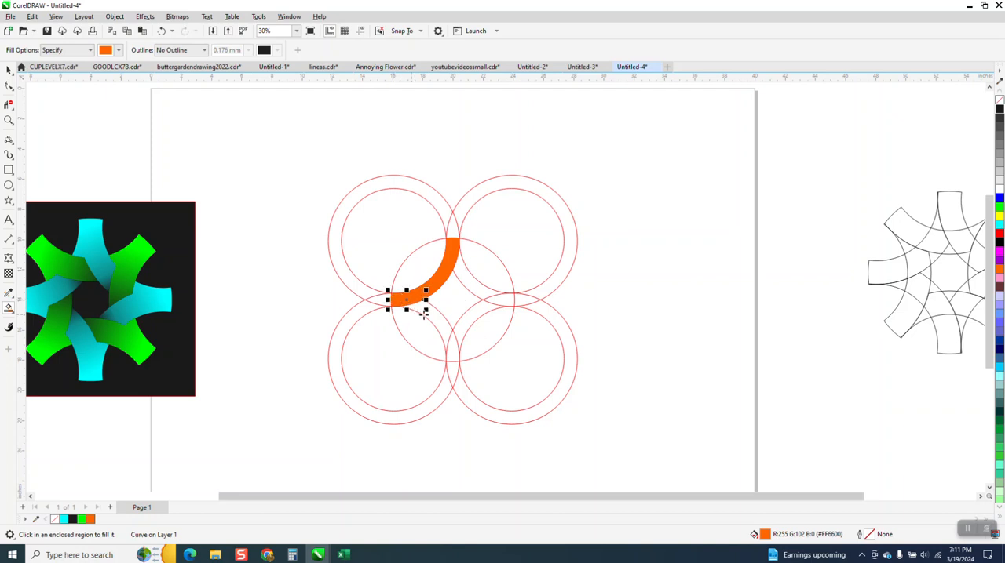
left_click(407, 304)
left_click(7, 71)
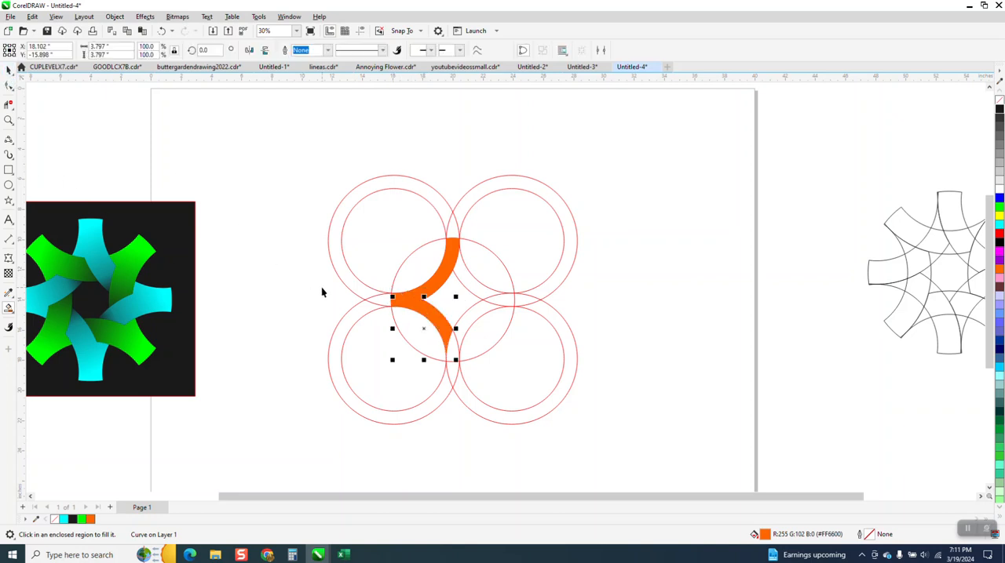
left_click_drag(323, 286, 360, 311)
left_click_drag(462, 360, 473, 364)
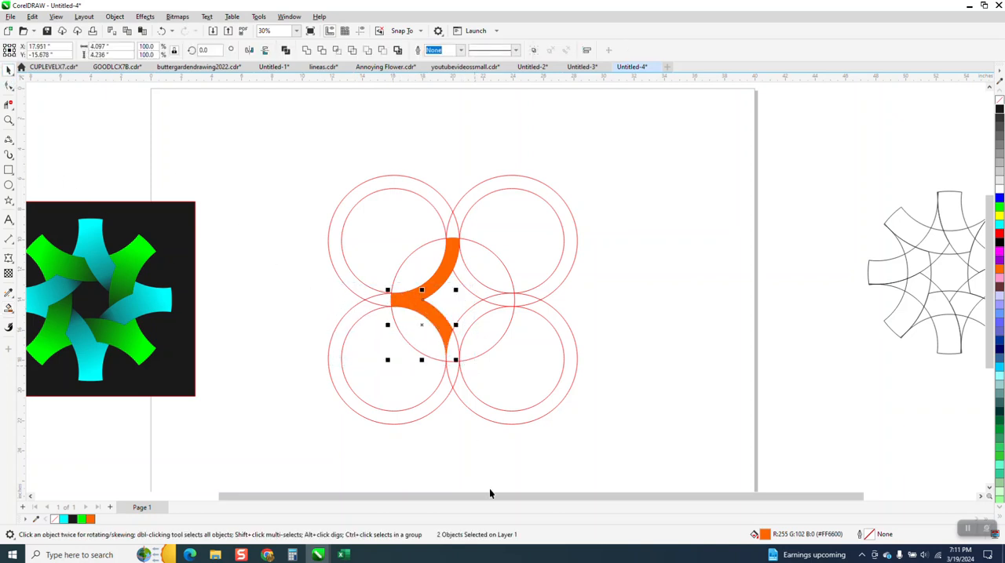
left_click(306, 51)
left_click(651, 393)
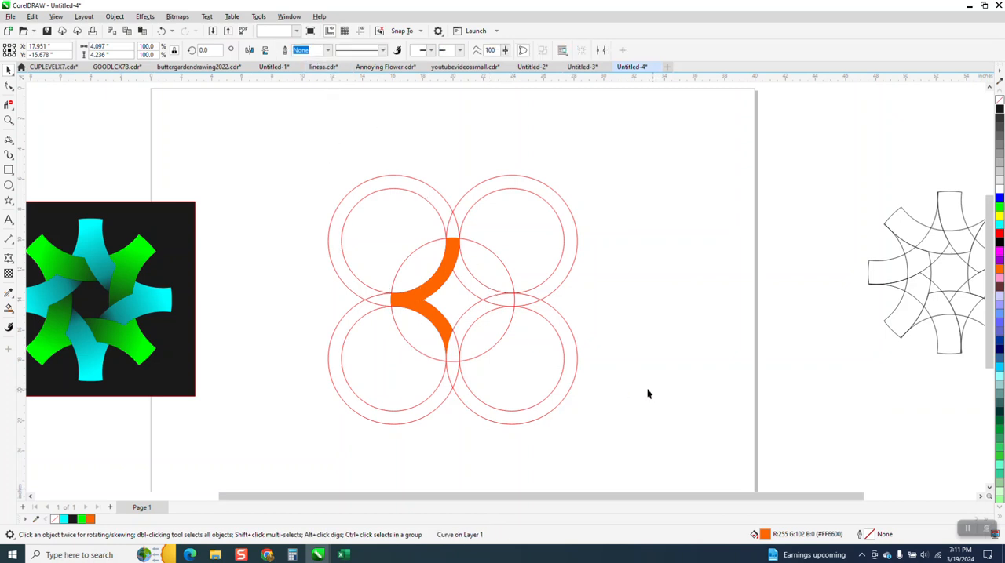
Smart-fill the bottom tip and the lower-right arc with orange and join the two pieces into one curve.
left_click(9, 308)
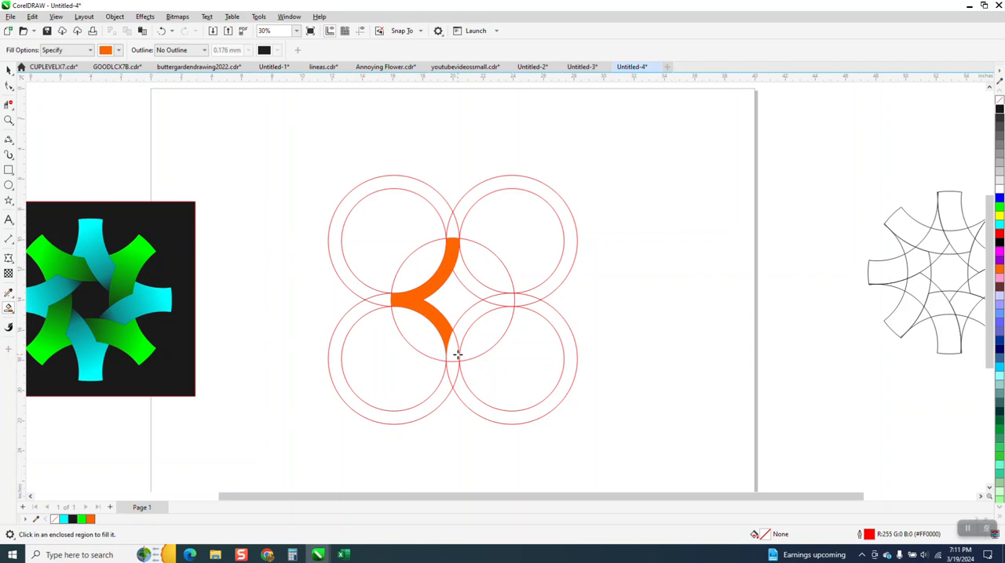
left_click(457, 355)
left_click(460, 330)
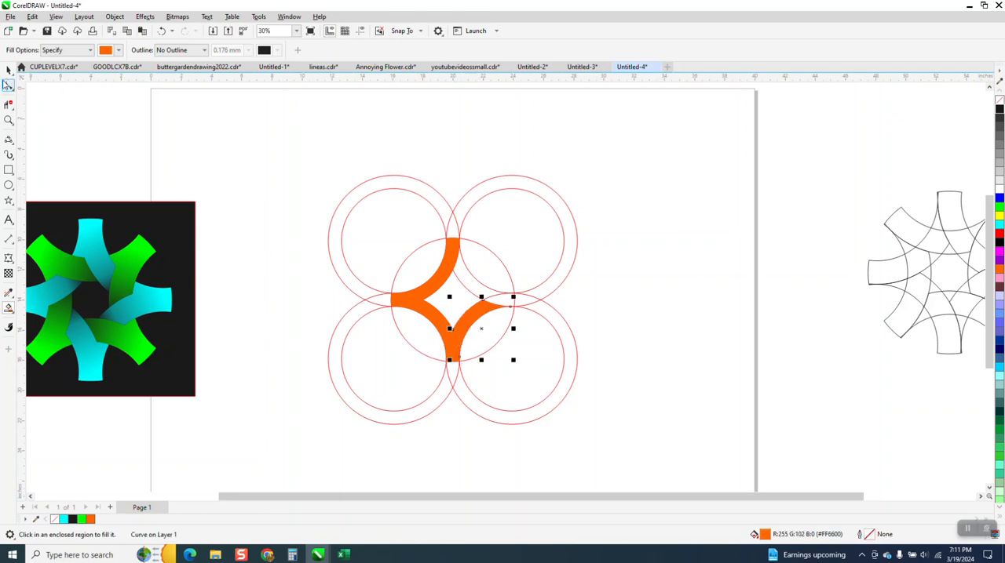
key("space")
left_click_drag(601, 292, 437, 396)
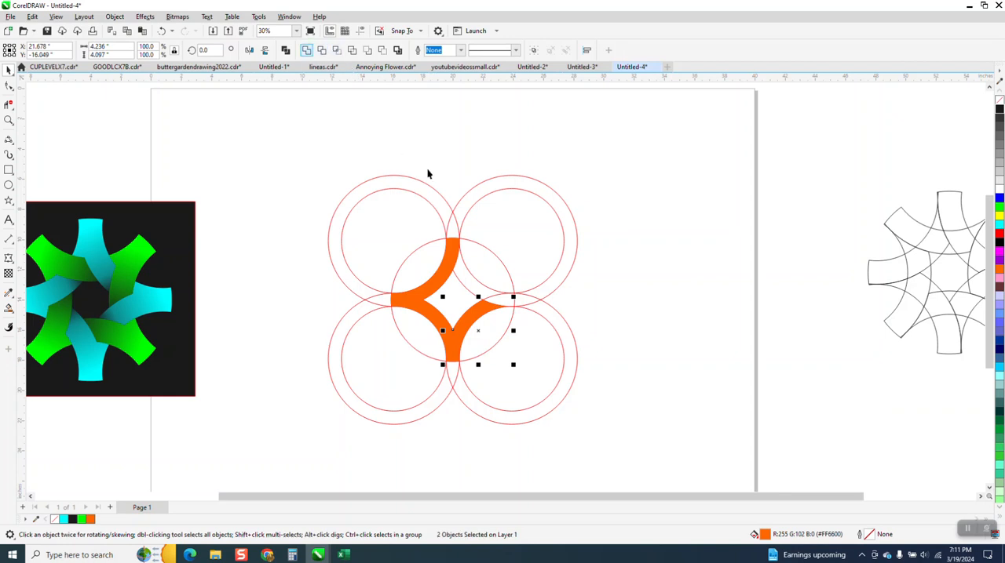
key("ctrl+l")
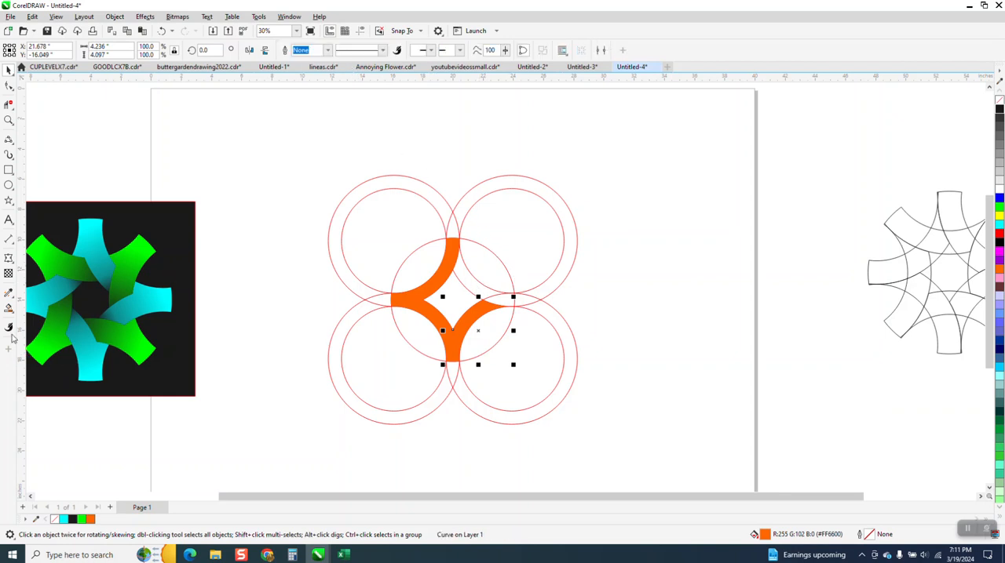
Smart-fill the right tip and the upper-right arc with orange and select the two new pieces together.
left_click(9, 308)
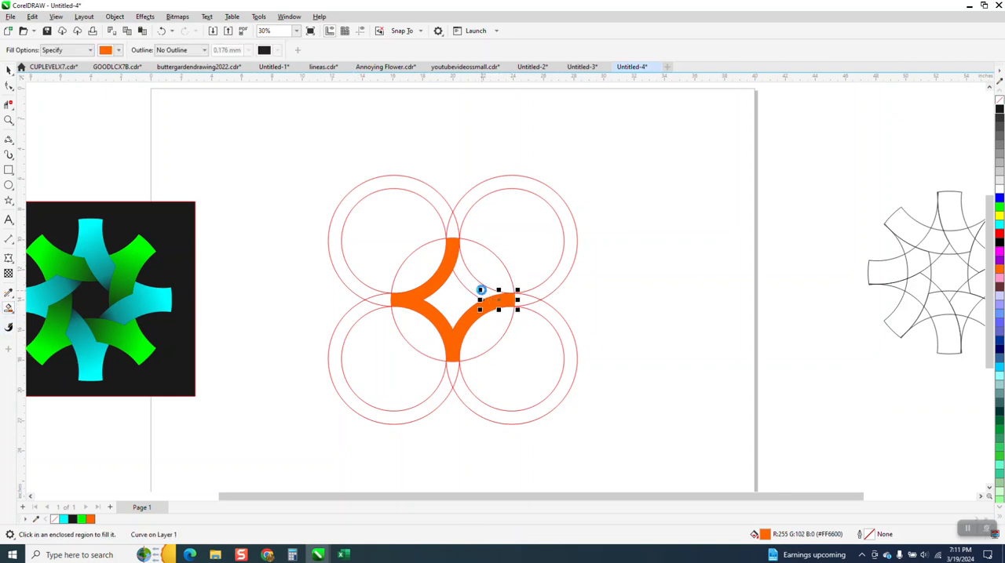
left_click(475, 284)
key("space")
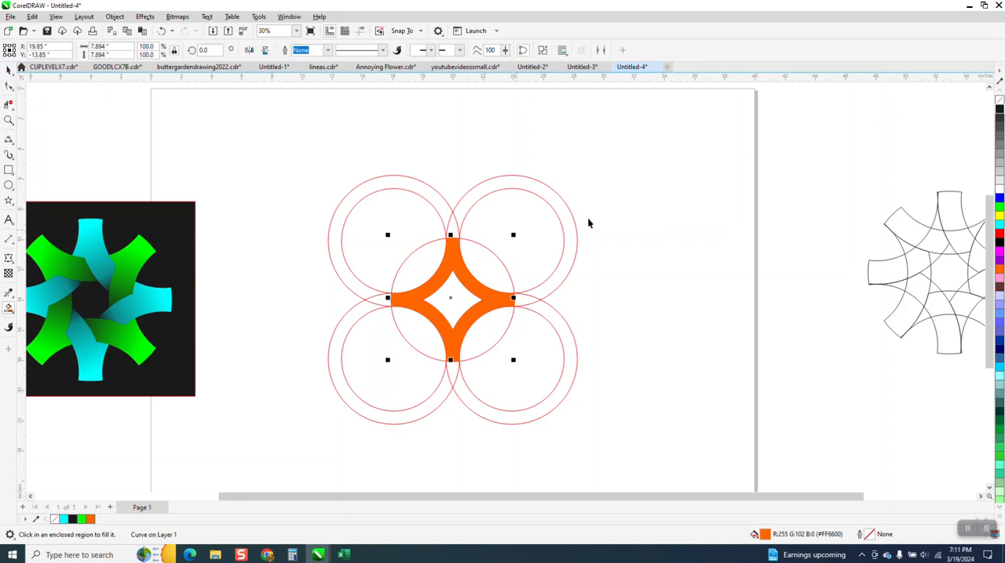
left_click_drag(591, 217, 529, 340)
left_click_drag(463, 333, 437, 314)
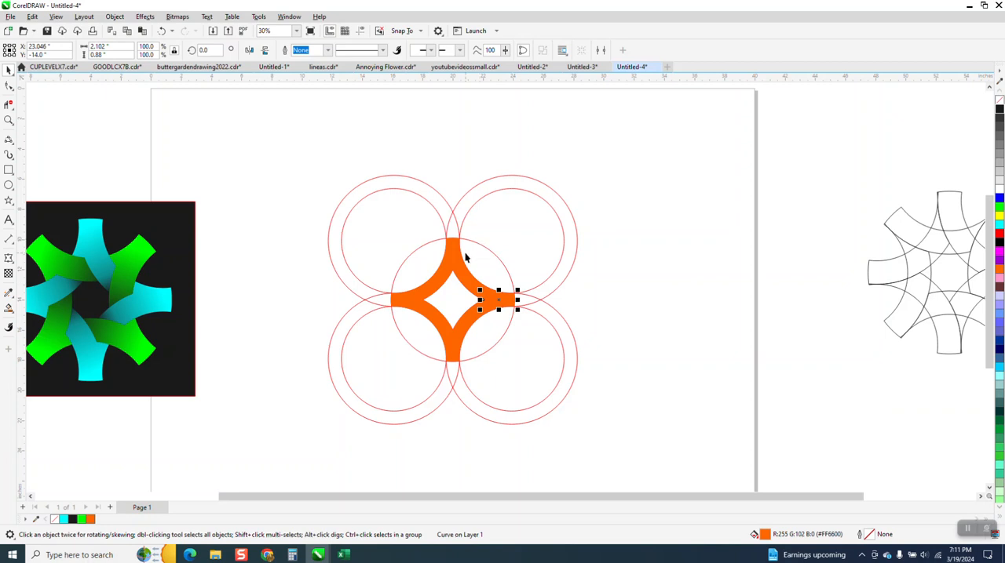
left_click(466, 278, "shift")
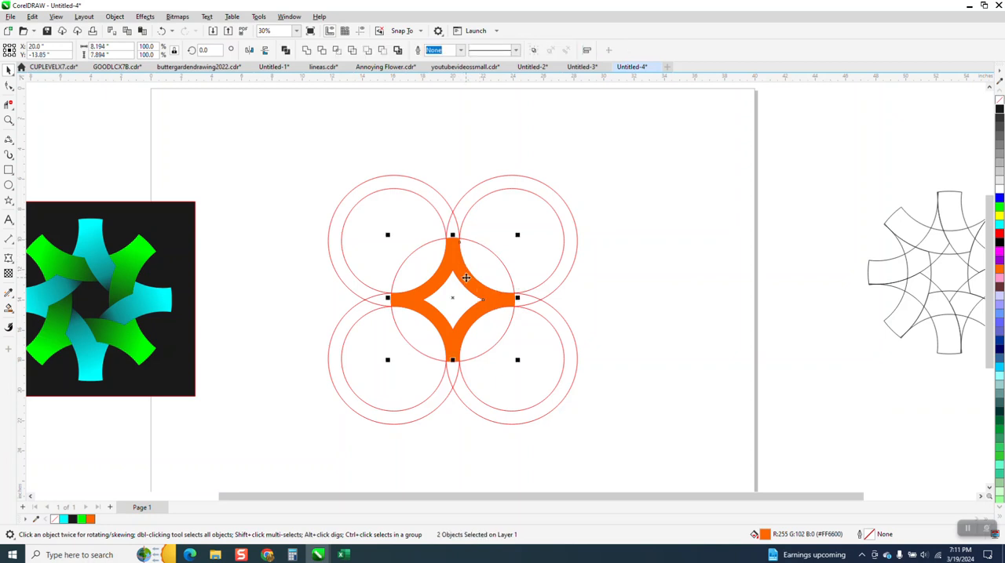
left_click(562, 227)
left_click(700, 220)
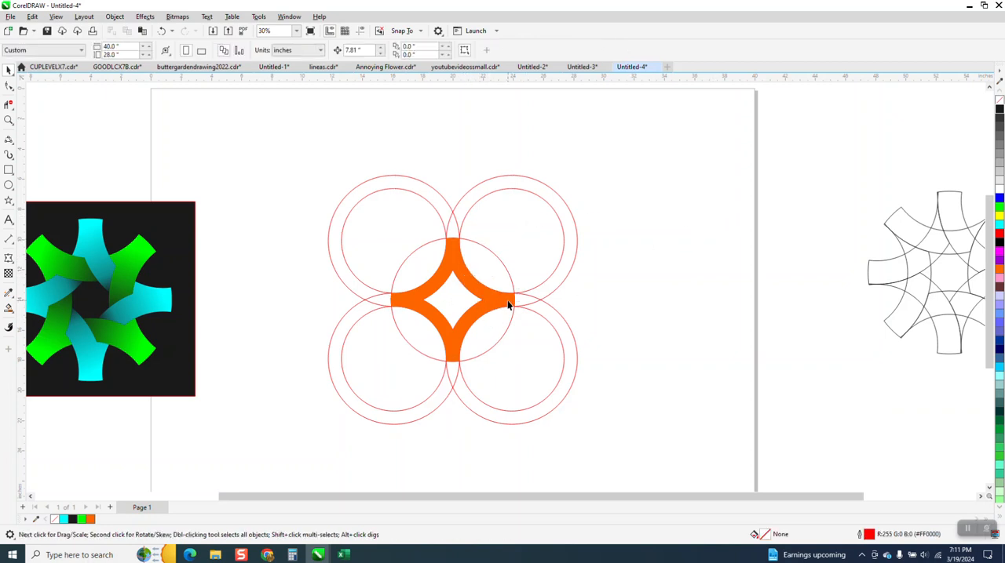
left_click(508, 304)
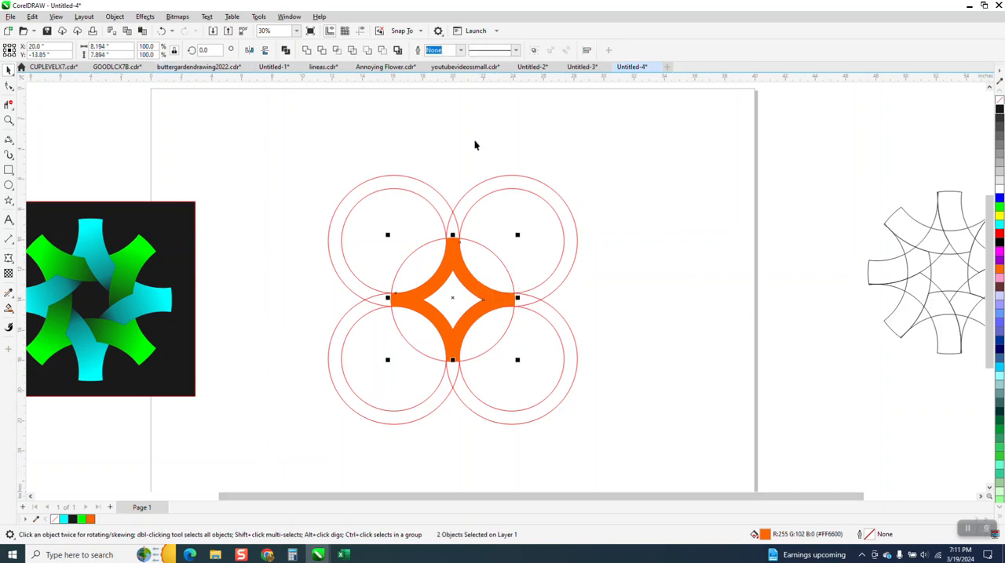
Move the red ring group 7.81 inches to the right, away from the orange pieces.
left_click(522, 186)
left_click(522, 187)
key("shift+Right")
key("shift+Right")
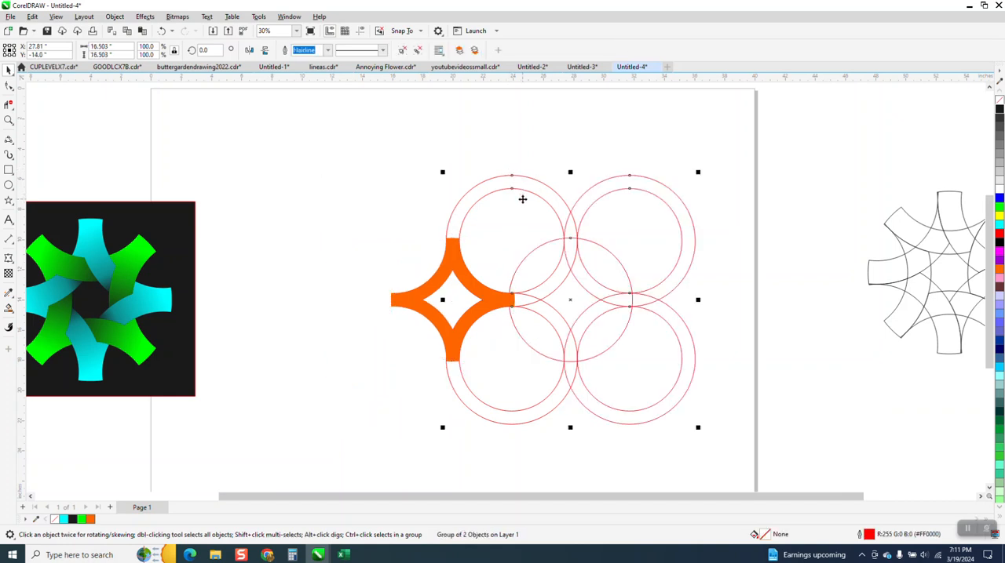
Move the red ring group farther right, and give the four orange pieces no fill and a near-black outline.
key("shift+Right")
left_click_drag(359, 222, 556, 386)
left_click(1000, 100)
right_click(1000, 110)
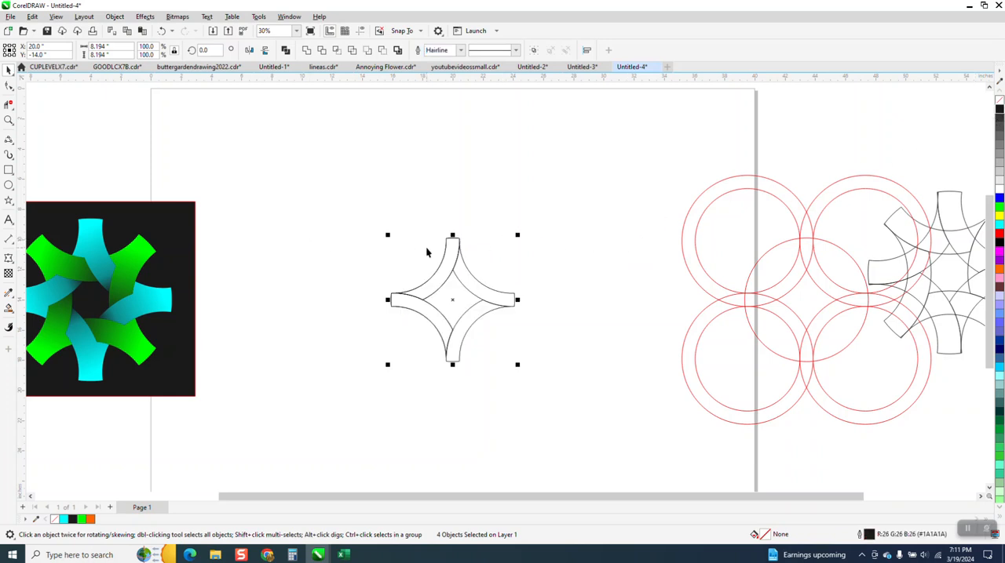
Duplicate the four outlined pieces in place and rotate the copies to 45 degrees.
key("ctrl+c")
key("ctrl+v")
left_click(211, 50)
type("90")
key("Return")
left_click(212, 50)
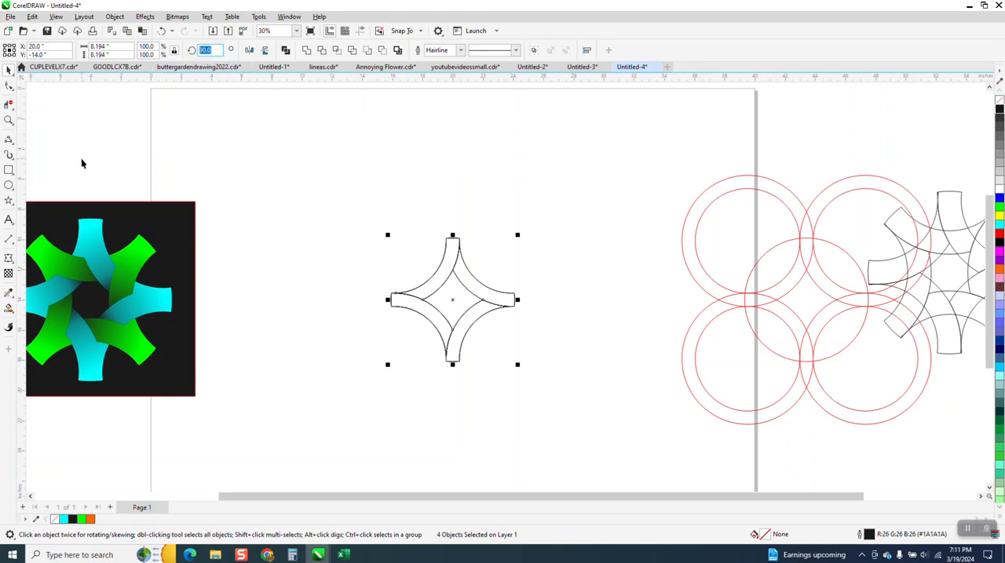
type("45")
key("Return")
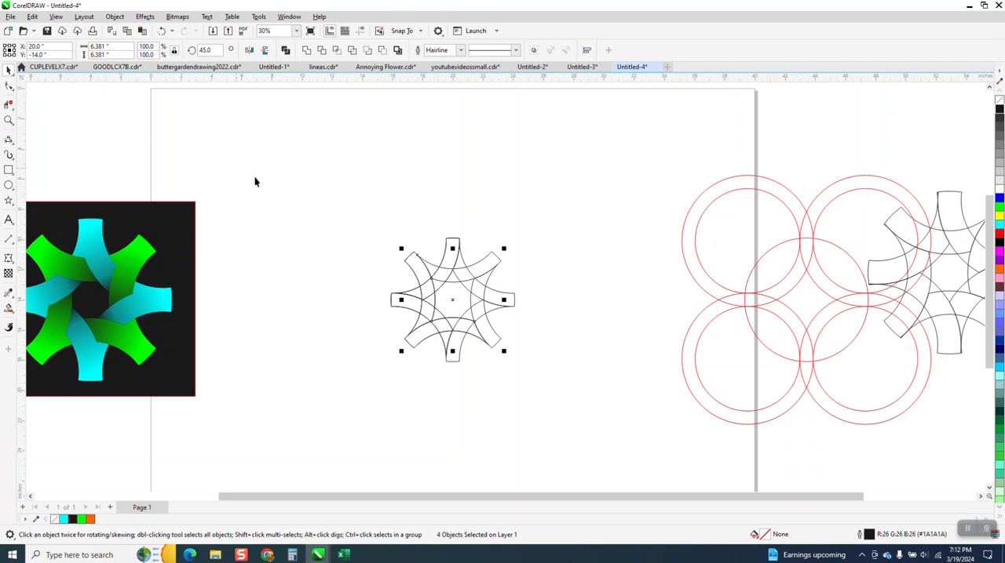
Enlarge all eight outlined pieces together to 15.224 inches, group them, and center the group on the page.
left_click_drag(269, 192, 664, 439)
left_click_drag(525, 236, 623, 120)
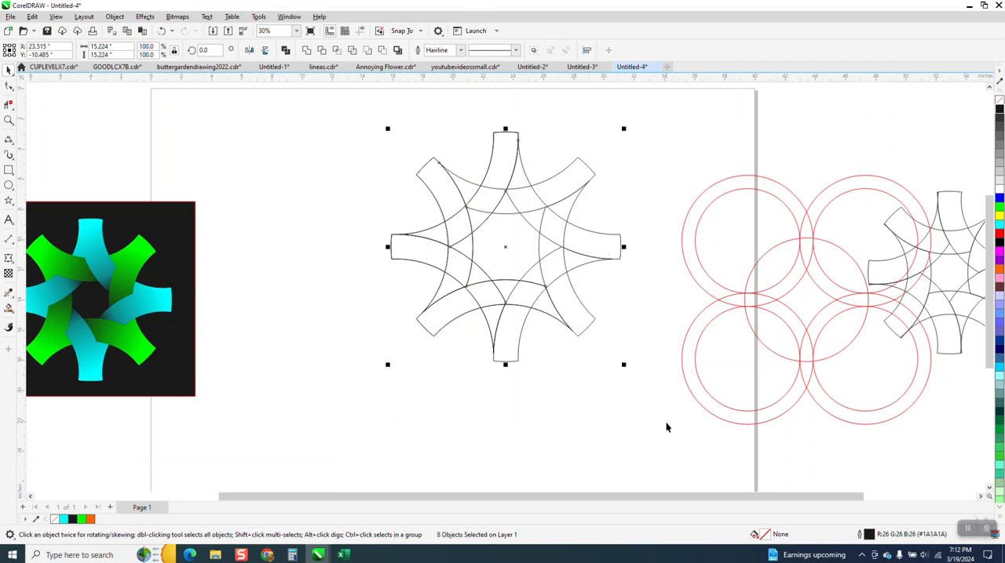
key("ctrl+g")
key("p")
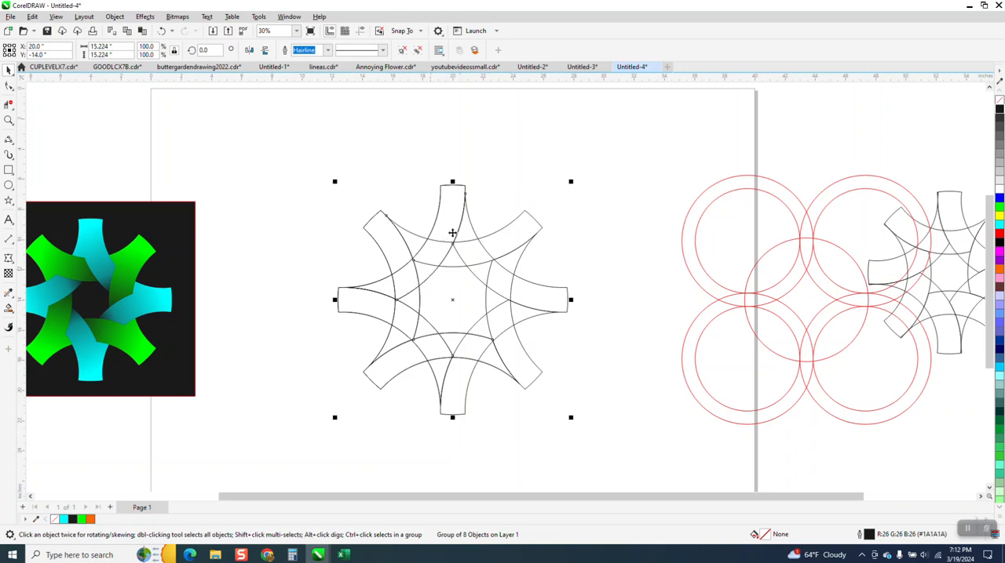
Mirror the grouped eight-armed outline horizontally so its overlaps run the other way.
scroll(452, 257, "down", 1)
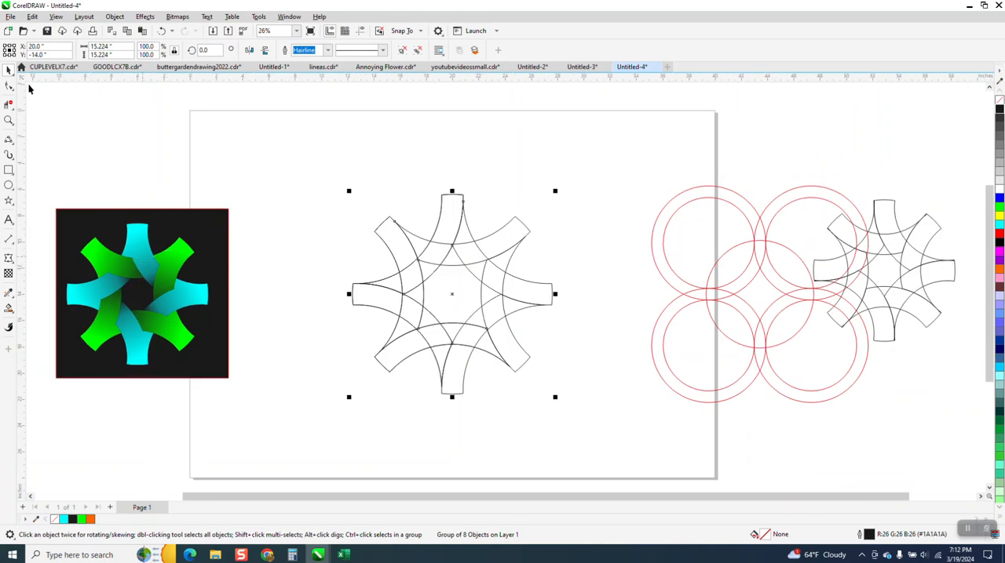
left_click_drag(309, 161, 423, 273)
left_click_drag(628, 440, 628, 440)
left_click(249, 51)
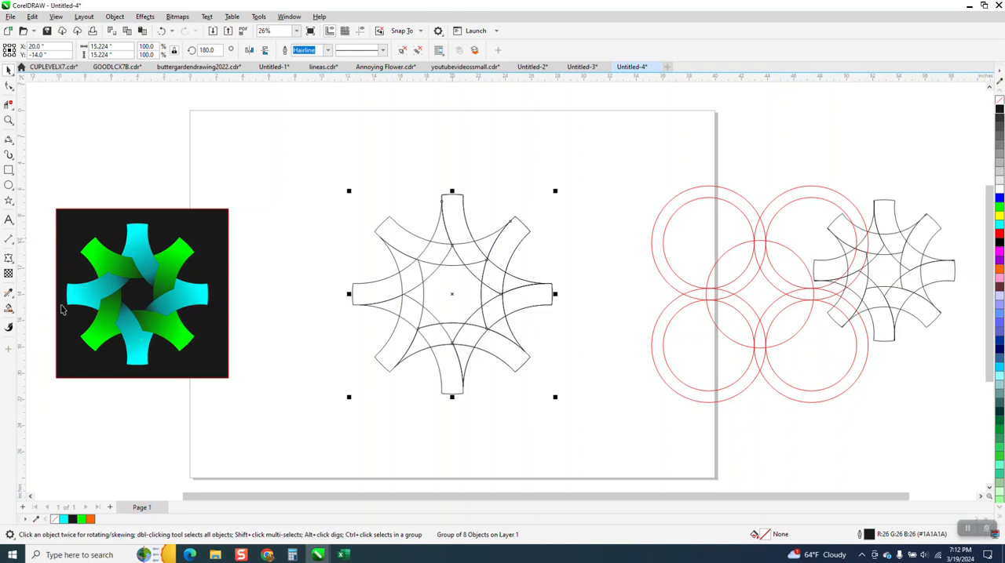
Smart-fill the sections of the top arm and the right arm with orange, following each arc inward.
left_click(9, 309)
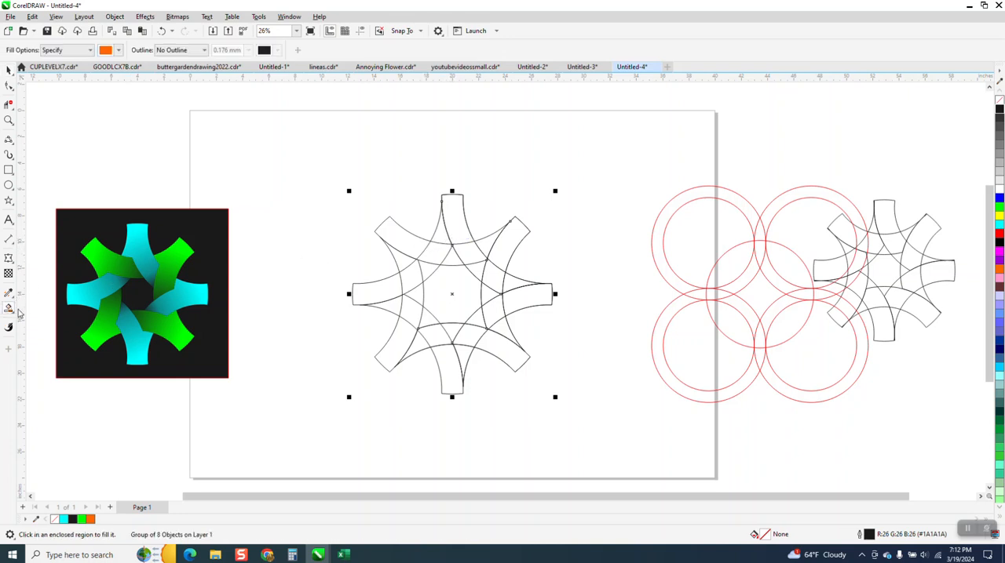
left_click(441, 239)
left_click(462, 234)
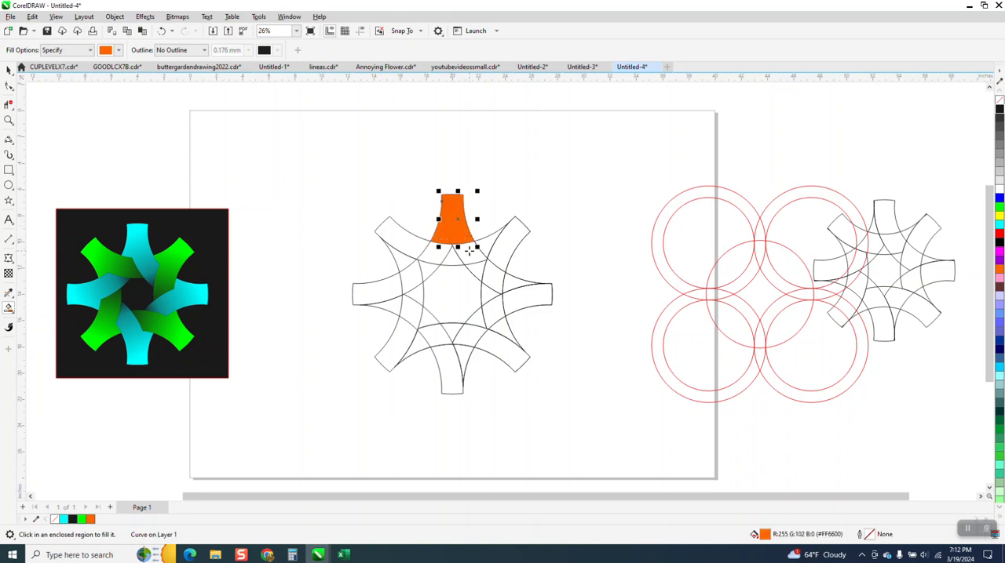
left_click(469, 252)
left_click(482, 269)
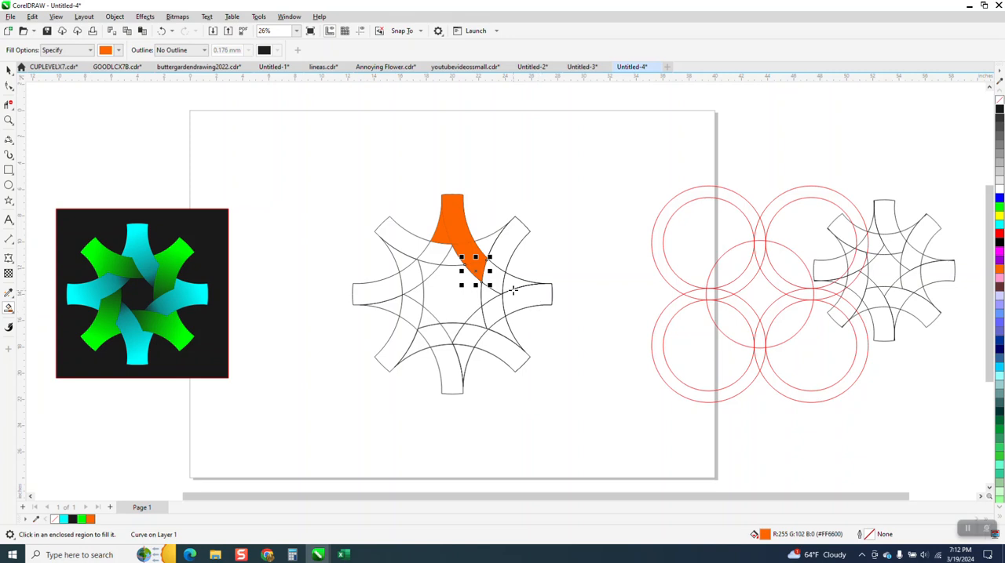
left_click(510, 285)
left_click(492, 317)
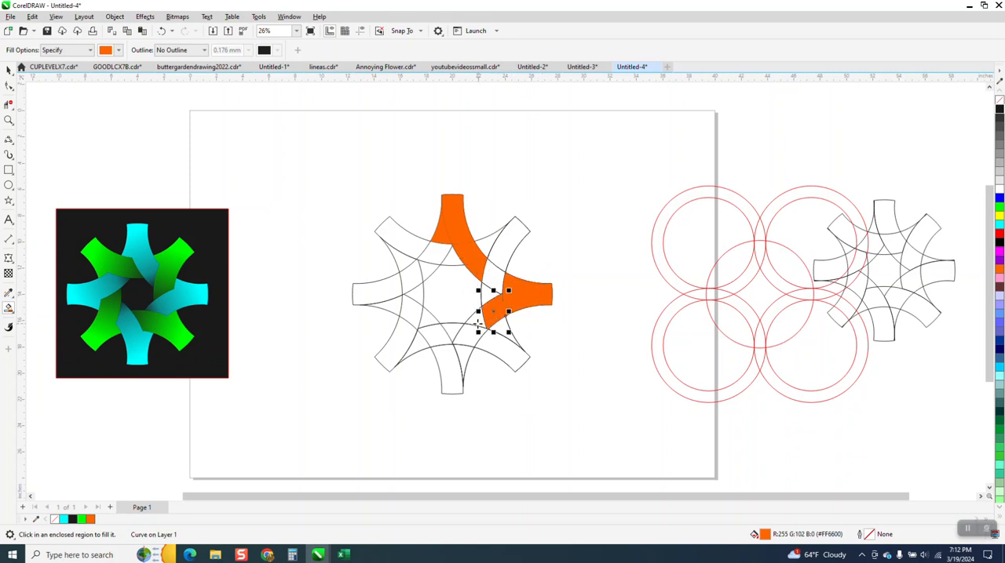
left_click(478, 325)
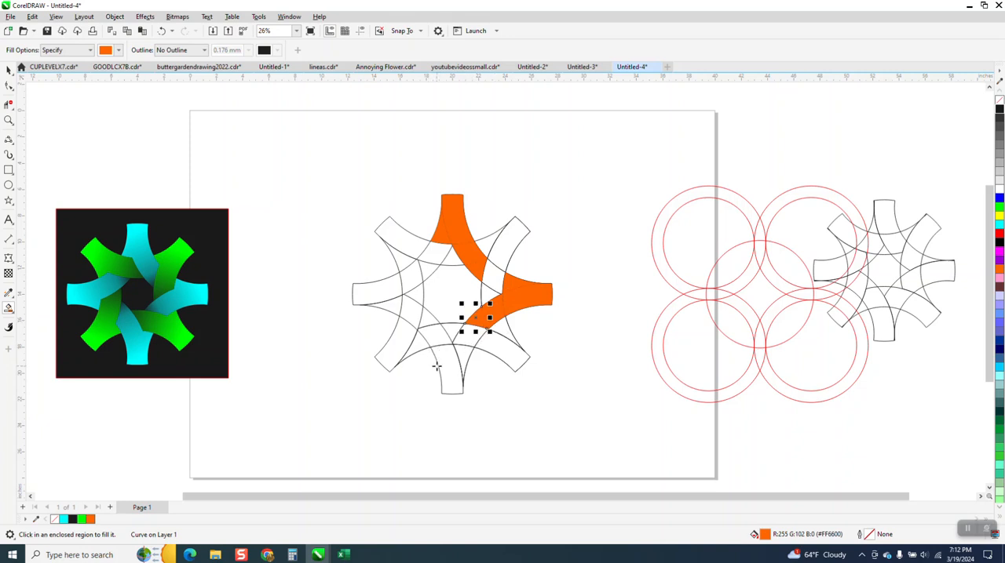
Smart-fill the sections of the bottom arm and the left arm with orange along their inward arcs.
left_click(445, 366)
left_click(434, 342)
left_click(429, 324)
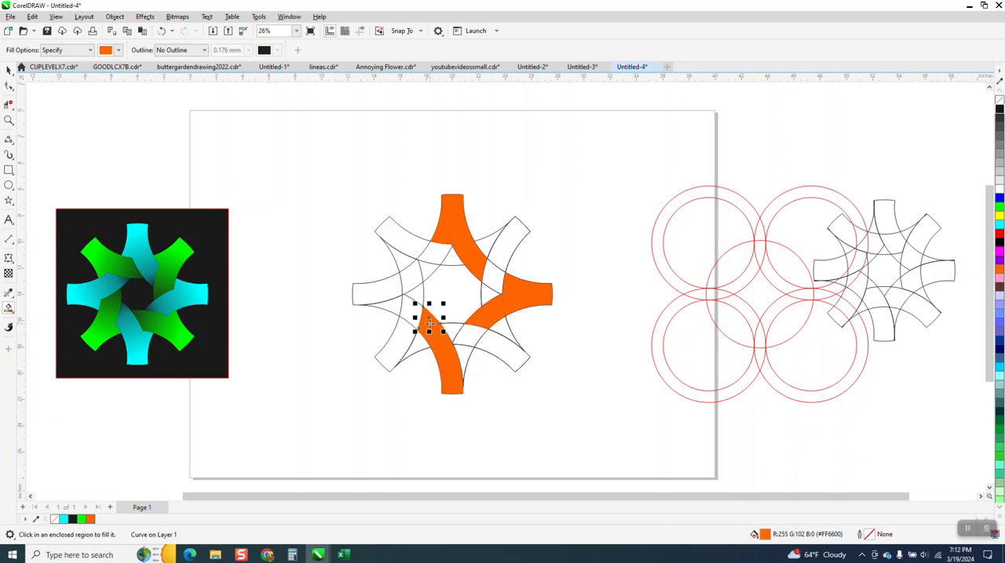
left_click(383, 296)
left_click(407, 281)
left_click(431, 272)
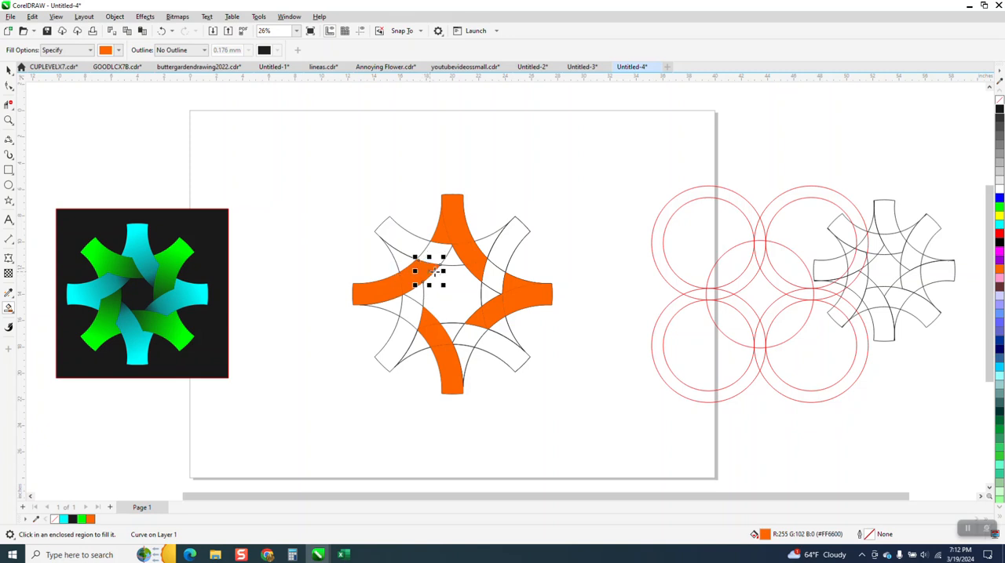
Move the outline group aside to inspect the orange arms for missing sections, and return it to X 20 inches.
left_click(9, 70)
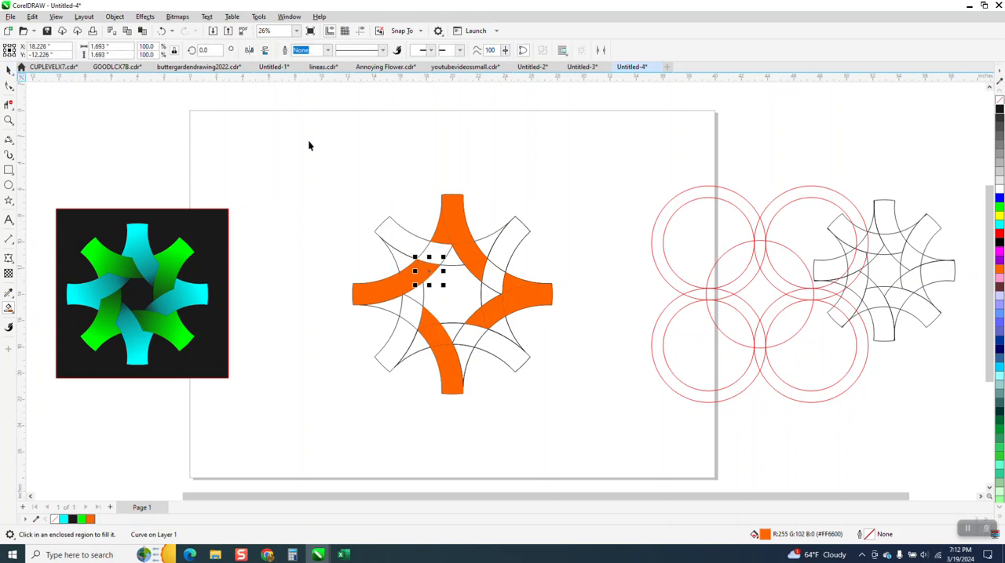
left_click(525, 234)
key("Right")
key("Right")
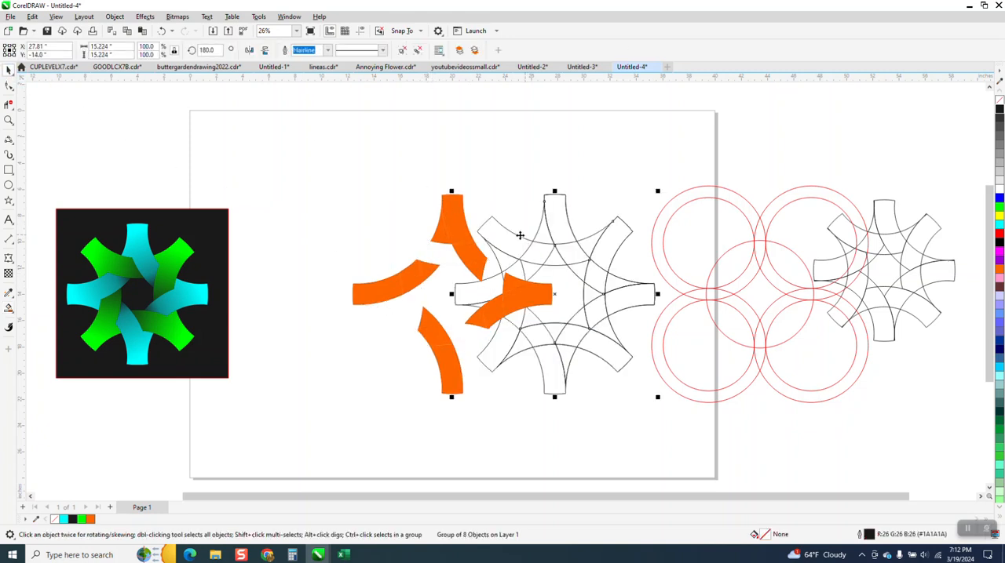
key("Right")
key("Left")
key("Left")
key("Left")
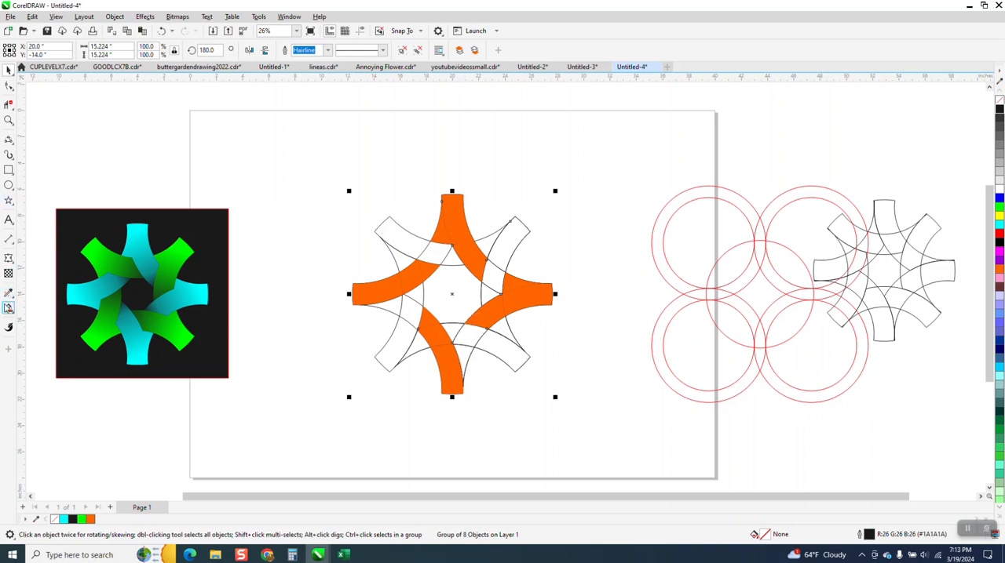
Smart-fill the missing side sections of the bottom arm and the left arm with orange.
left_click(9, 308)
left_click(473, 352)
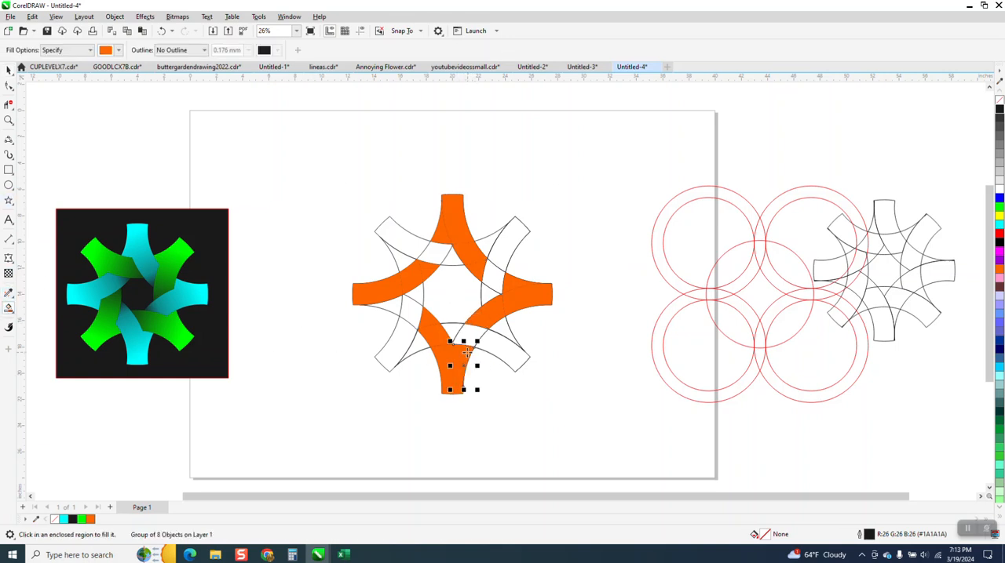
left_click(383, 319)
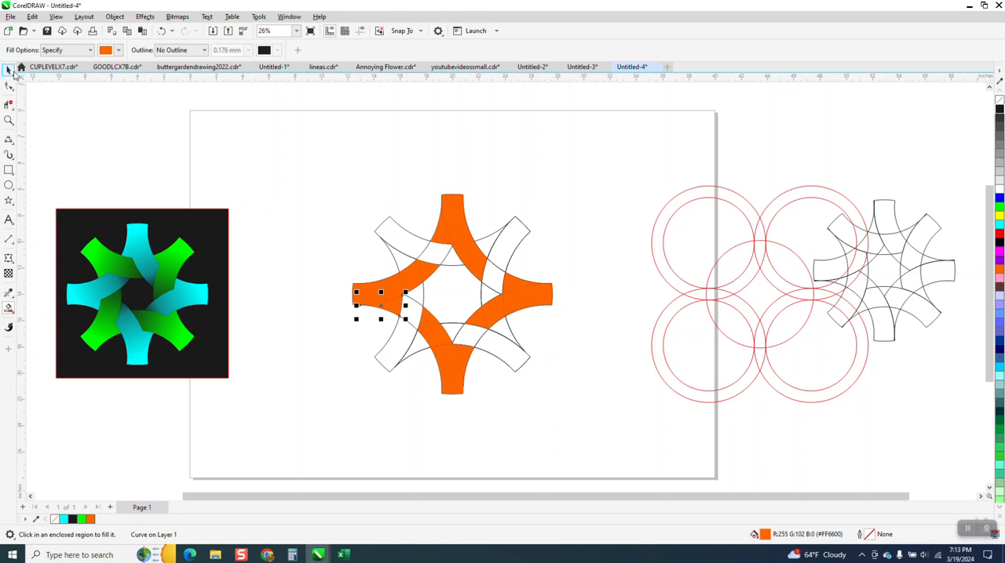
Move the outline group down to Y -29.62 inches and join all the orange pieces into one curve.
left_click(9, 71)
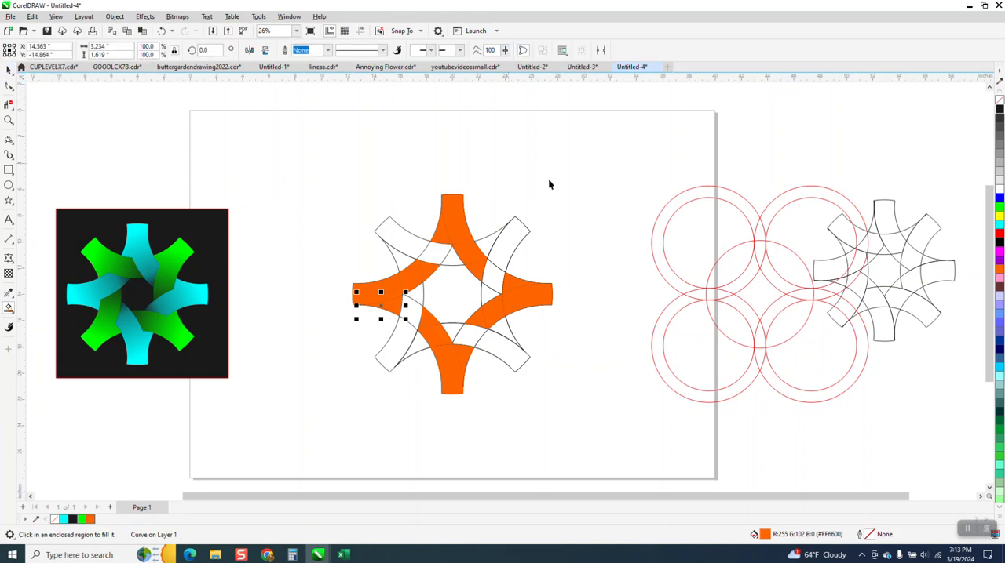
left_click(529, 233)
key("Down")
key("Down")
key("Down")
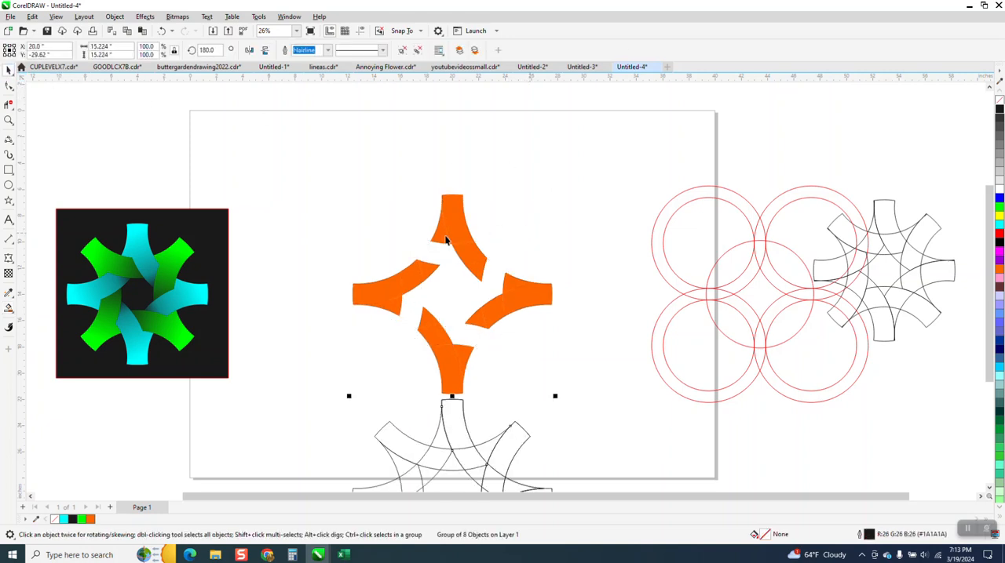
left_click_drag(302, 163, 387, 257)
left_click_drag(606, 430, 610, 431)
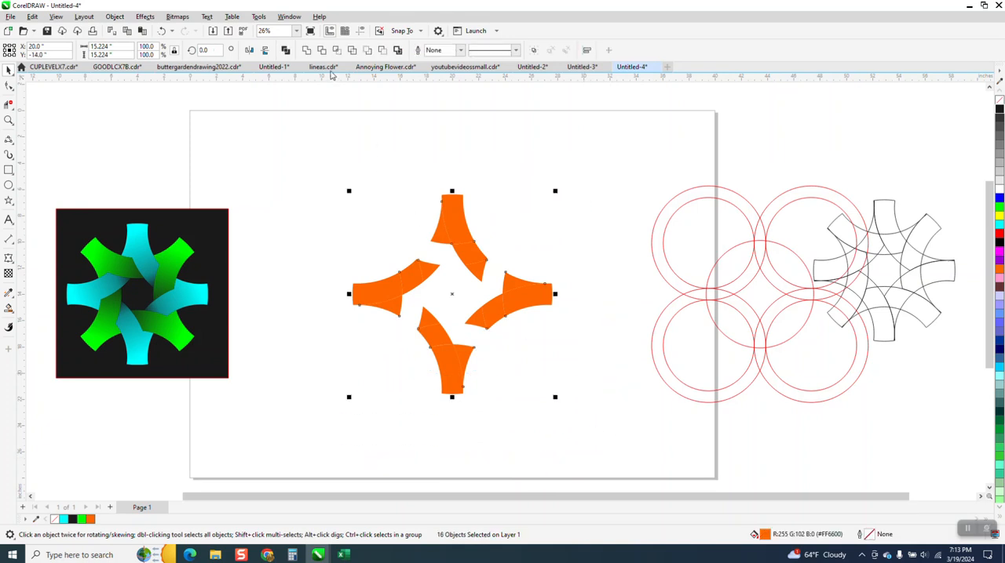
scroll(314, 126, "down", 2)
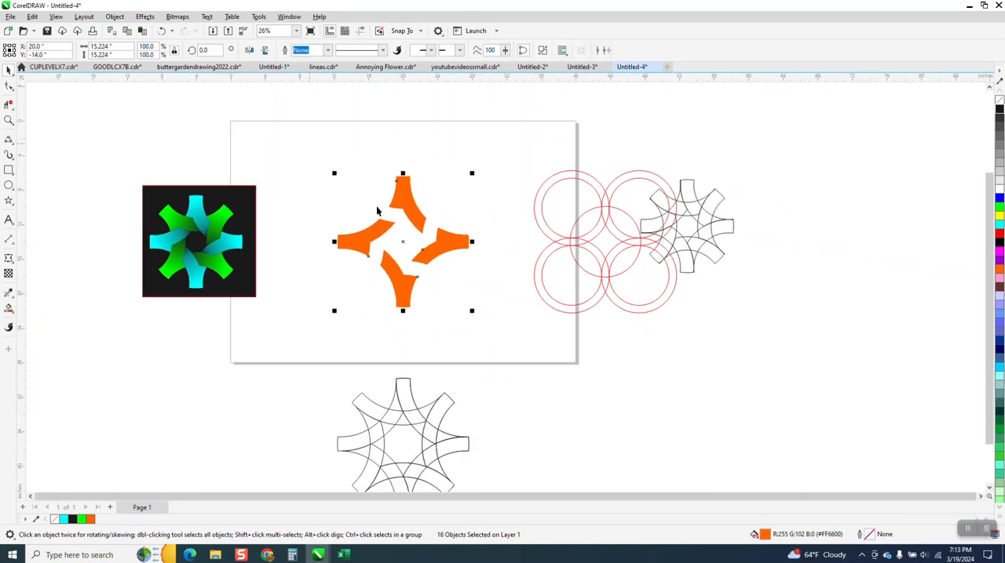
Move the outline group back up to Y -14 inches, over the orange curve.
left_click(408, 400)
key("Up")
key("Up")
key("Up")
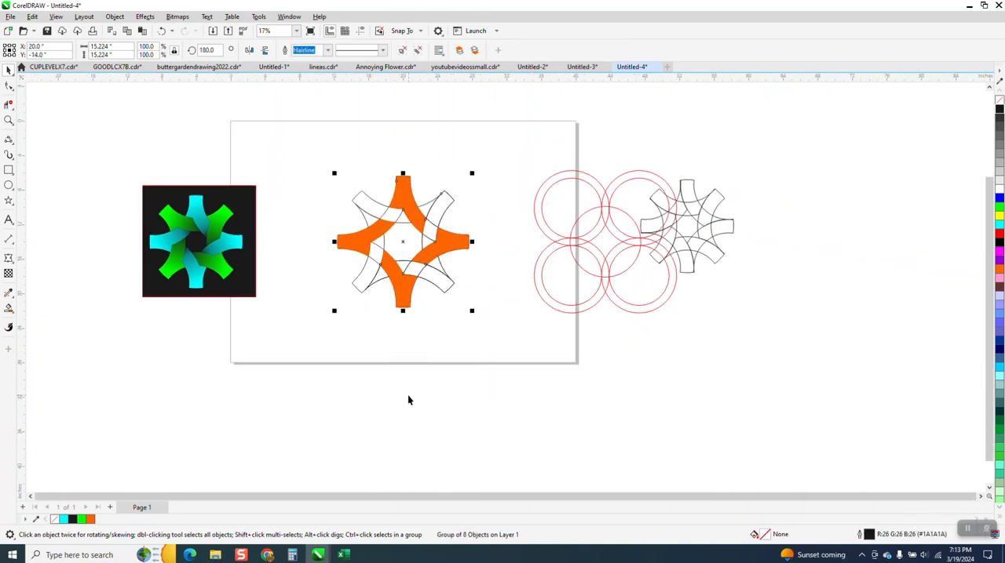
Set the Smart Fill color to cyan and fill the sections of the upper-left arm and its inward arc.
left_click(9, 120)
left_click_drag(346, 151, 562, 353)
left_click(9, 70)
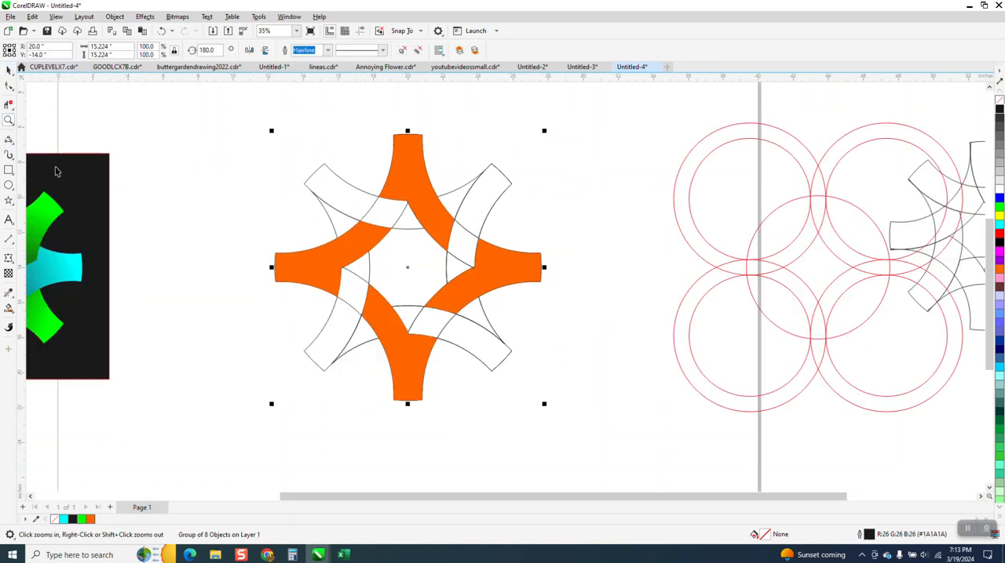
left_click(9, 308)
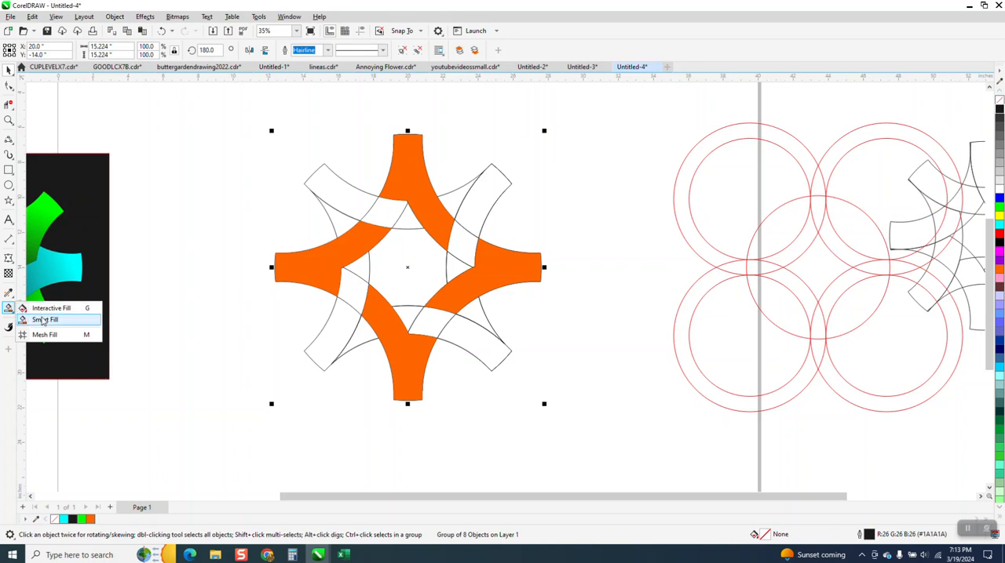
left_click(55, 317)
left_click(118, 50)
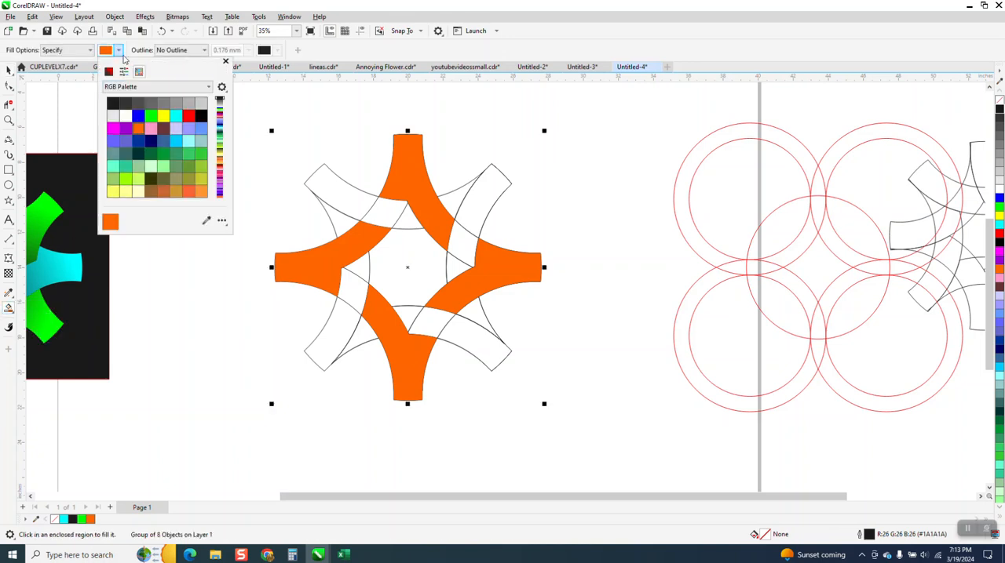
left_click(175, 118)
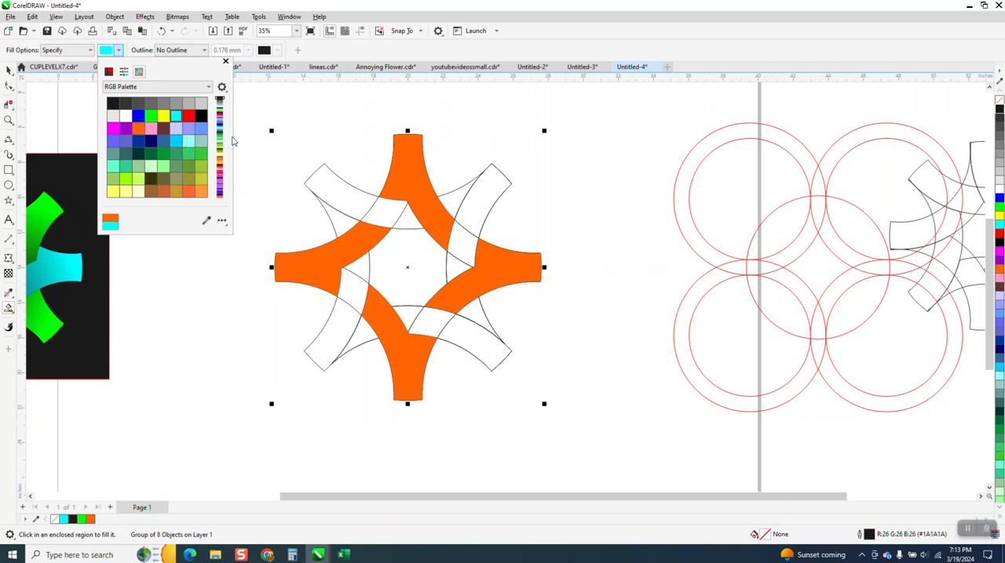
left_click(337, 218)
left_click(337, 197)
left_click(390, 208)
left_click(407, 217)
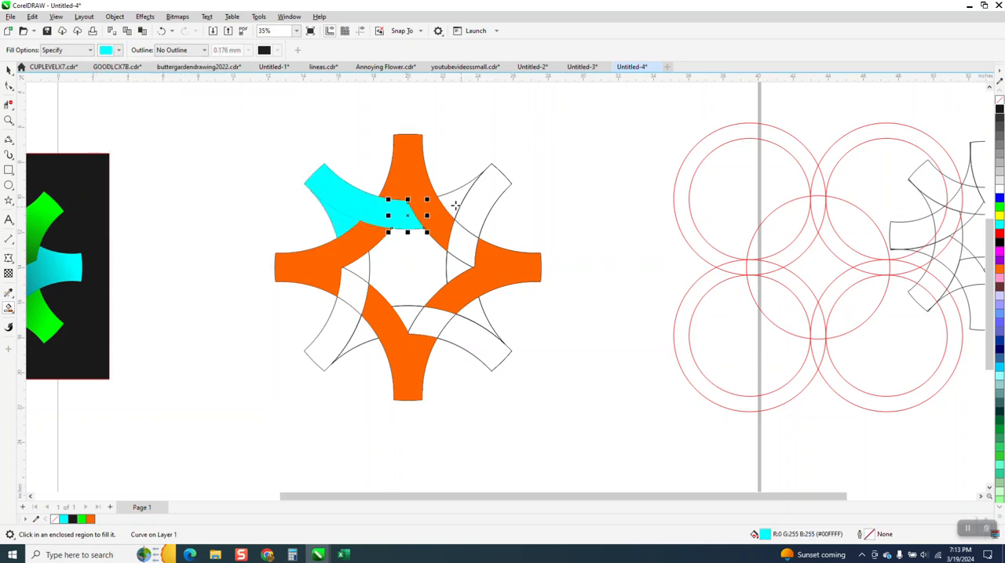
Smart-fill the sections of the upper-right and lower-right arms and their inward arcs with cyan.
left_click(455, 205)
left_click(459, 232)
left_click(456, 270)
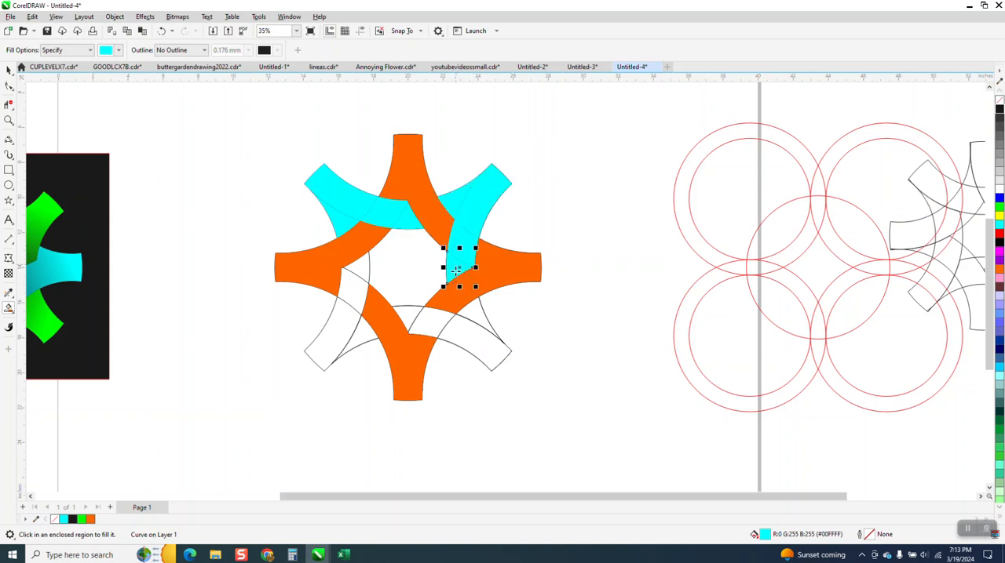
left_click(469, 309)
left_click(490, 342)
left_click(445, 323)
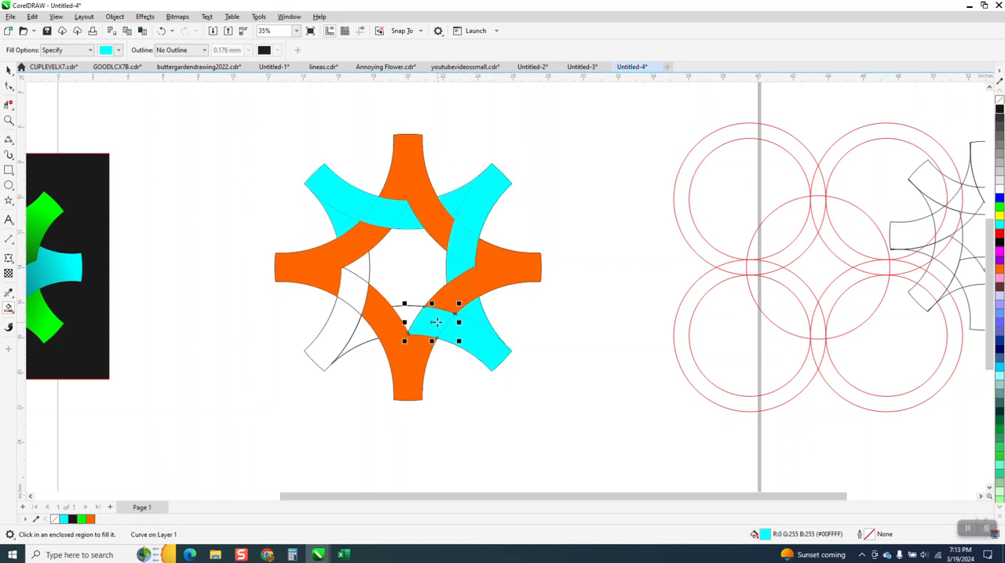
left_click(409, 316)
Smart-fill the sections of the lower-left arm and its inward arc with cyan.
left_click(366, 340)
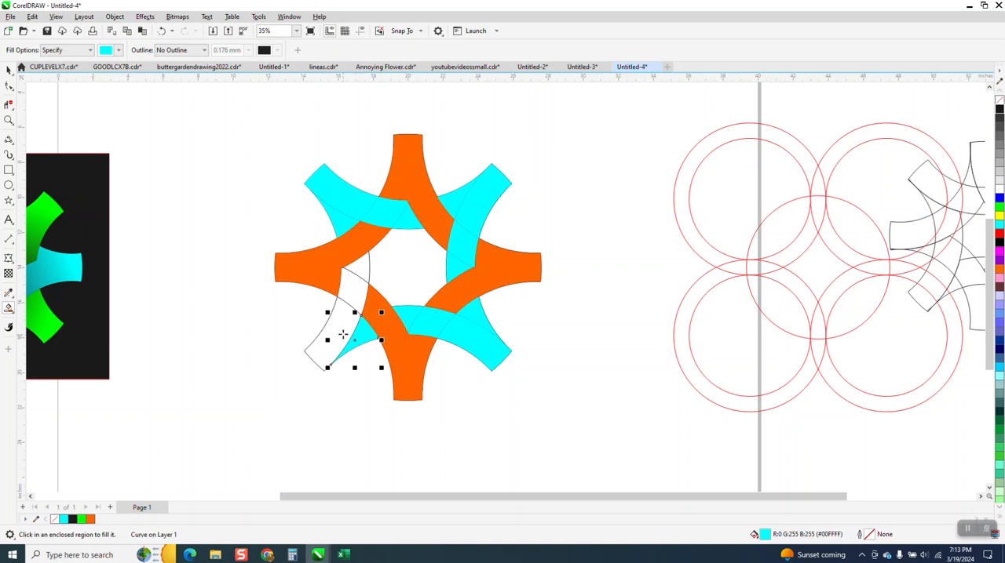
left_click(330, 338)
left_click(350, 292)
left_click(355, 266)
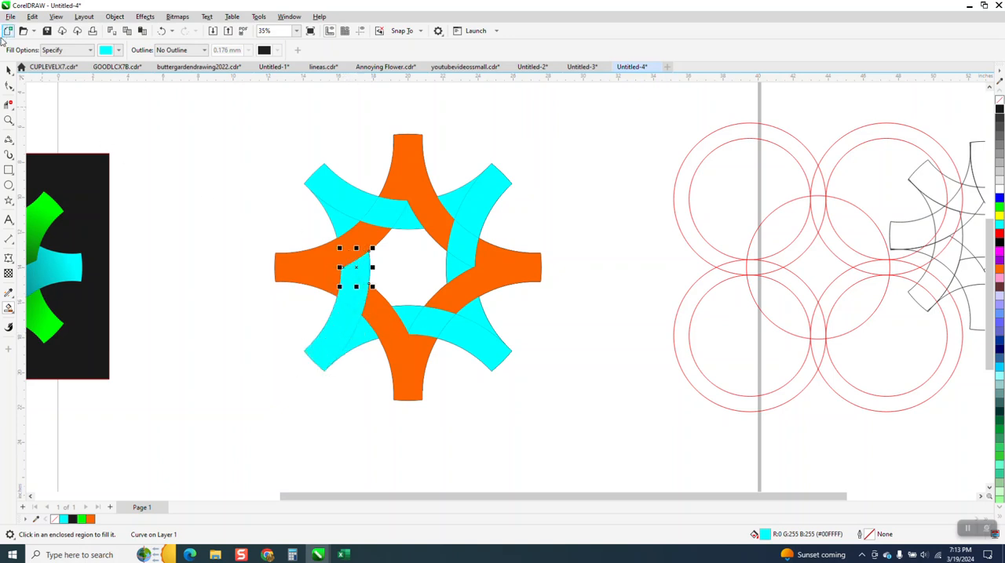
Move the joined orange curve right to X 35.62 inches, away from the cyan pieces.
left_click(9, 70)
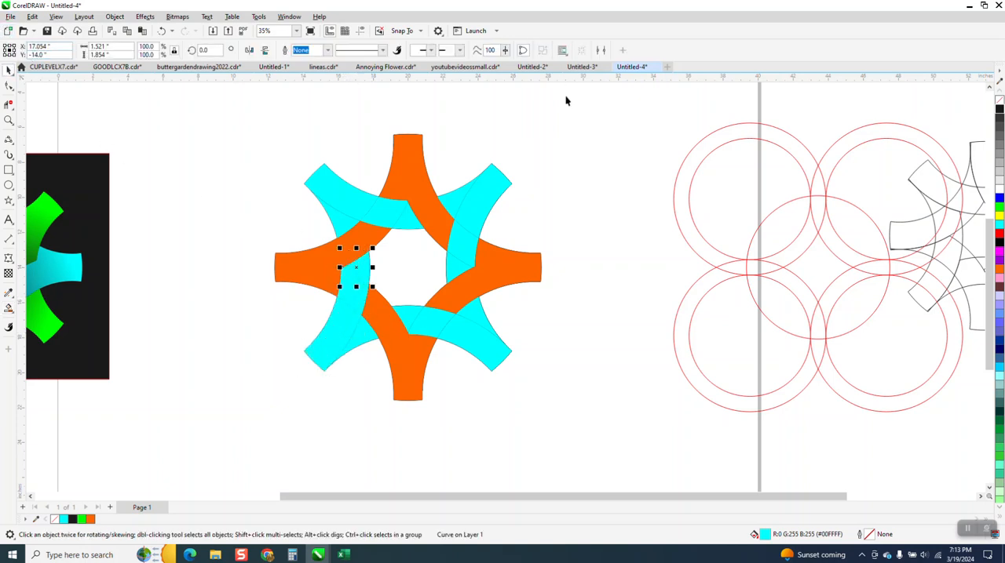
left_click(417, 152)
key("Right")
key("Right")
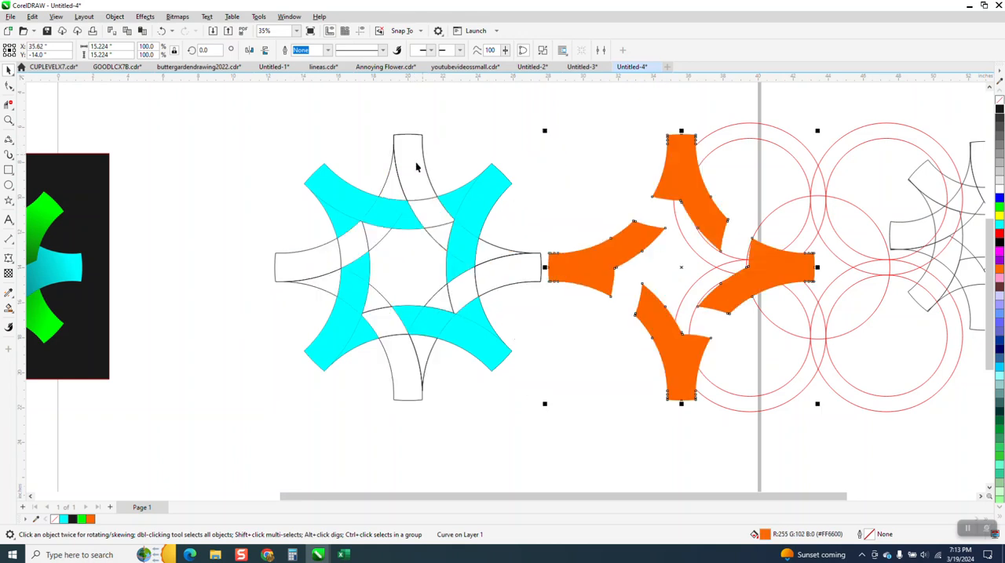
Move the black outline group down, clear of the cyan pieces, and weld all the cyan sections into one curve.
left_click(422, 164)
left_click(423, 163)
key("Down")
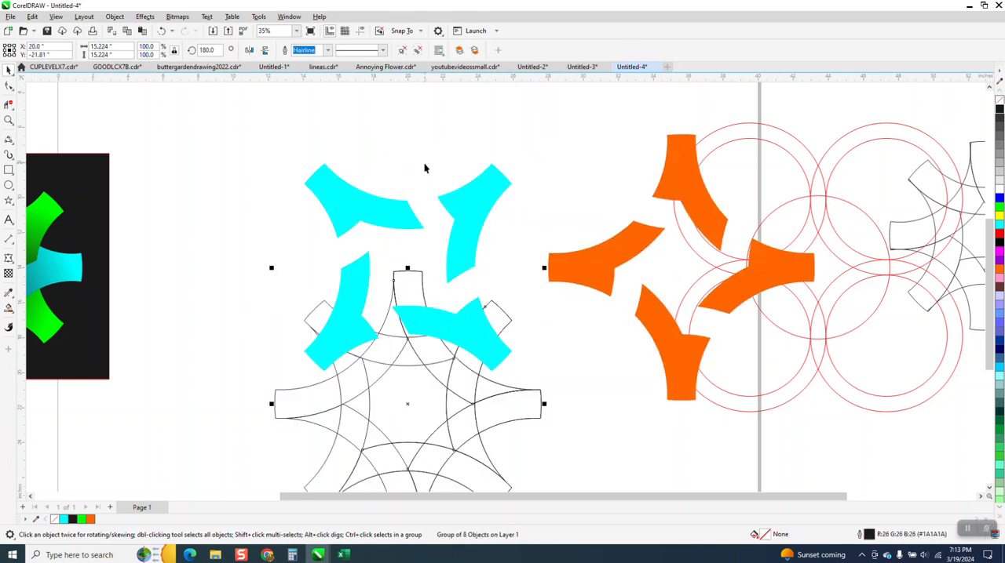
left_click_drag(499, 398, 541, 398)
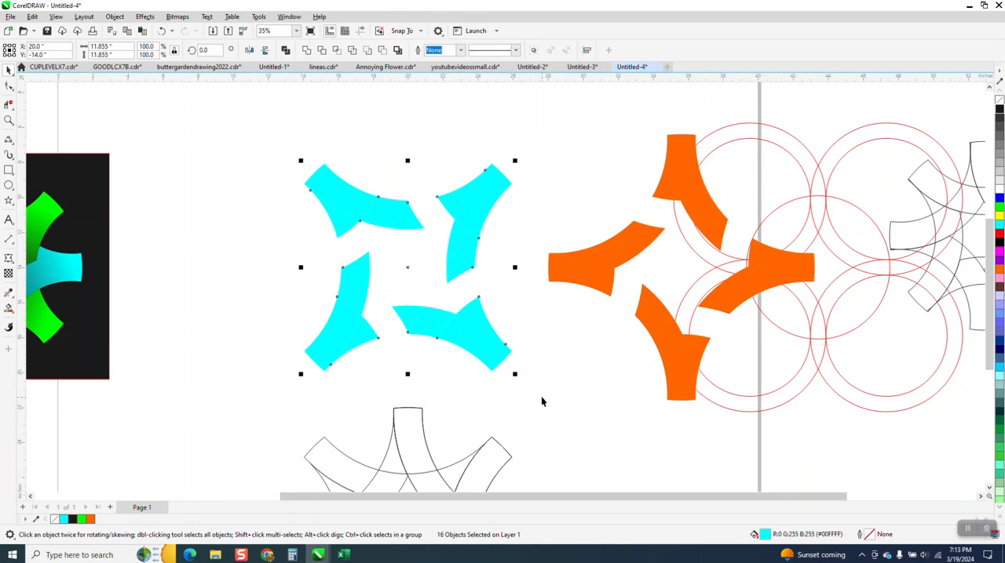
left_click(306, 49)
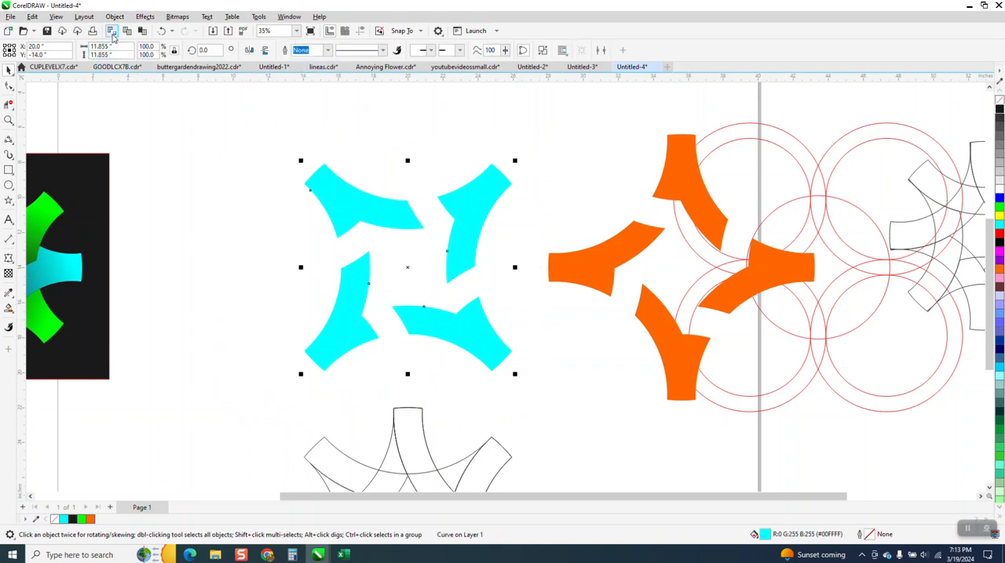
Preview the welded cyan curve with no fill and a black hairline outline, and undo both changes.
left_click(115, 16)
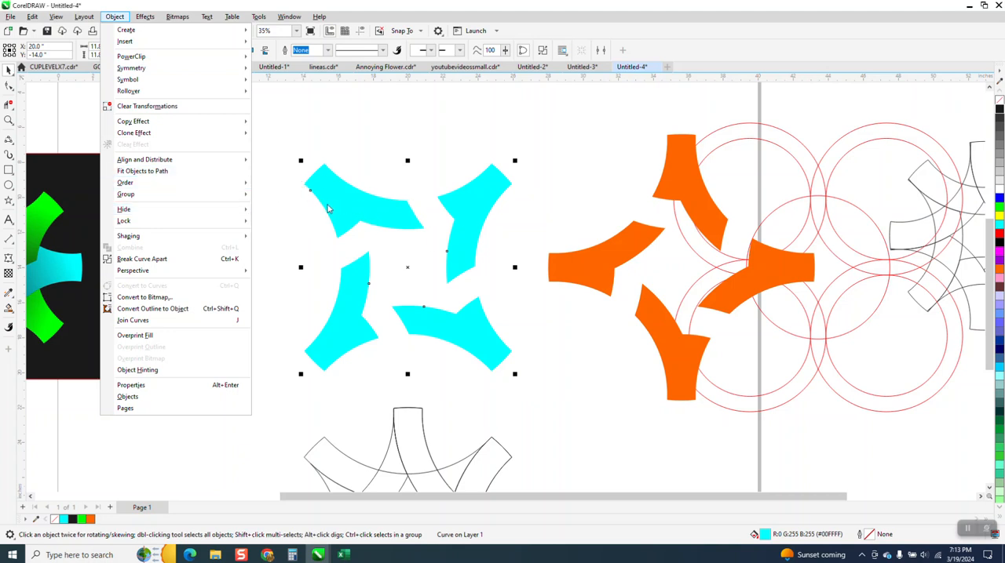
left_click(999, 100)
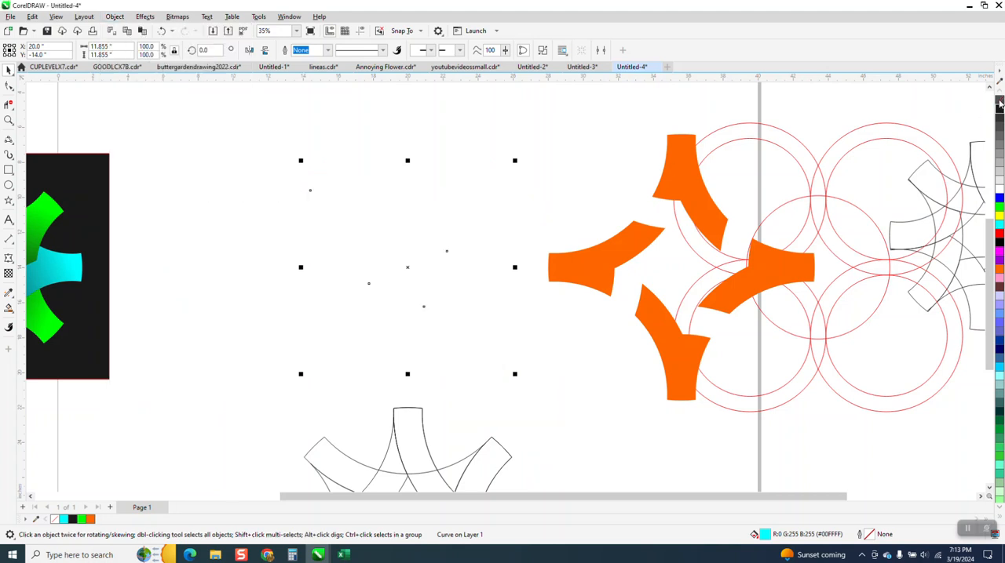
right_click(999, 112)
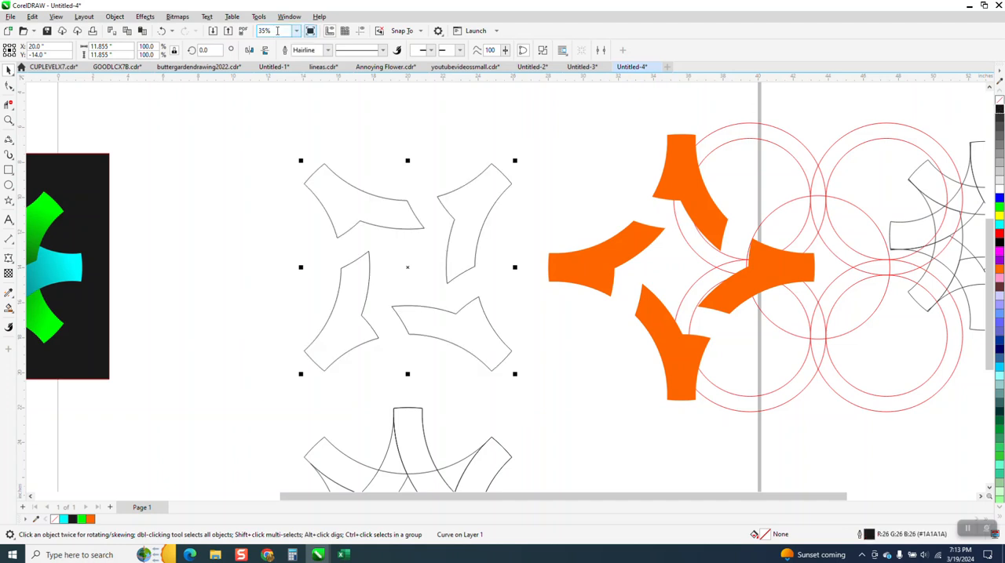
left_click(162, 32)
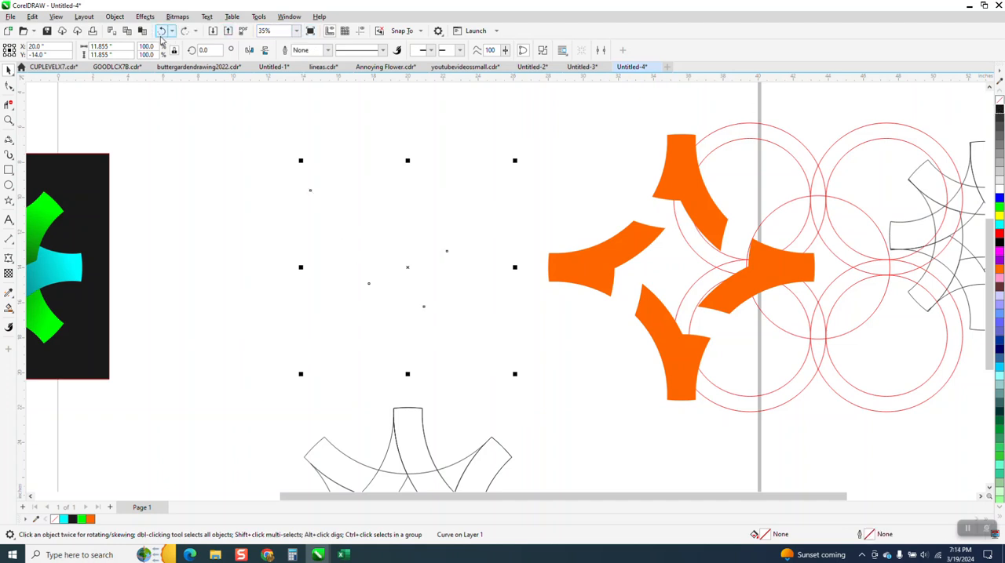
left_click(162, 32)
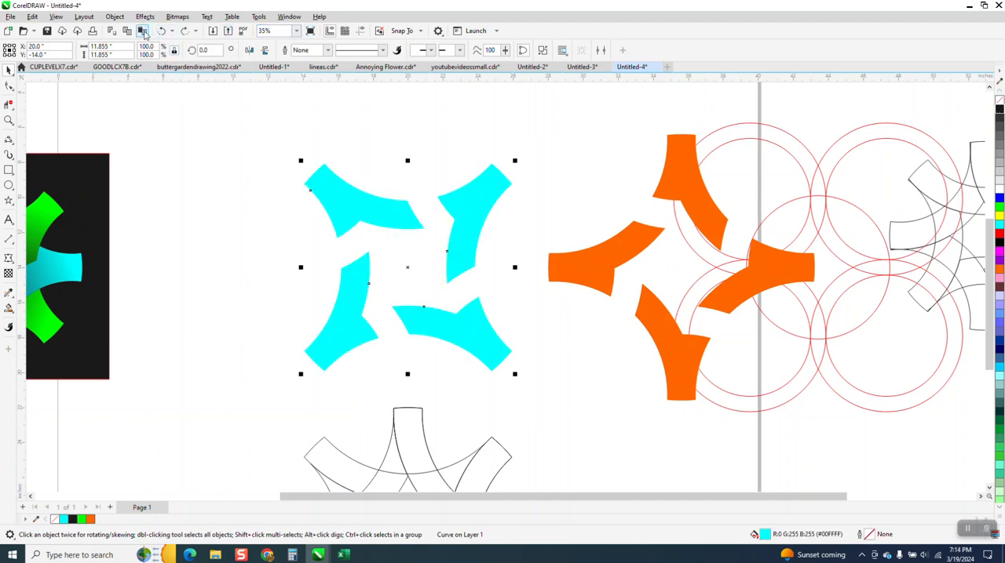
Break the welded cyan curve apart and move its four pieces up, clear of the page center.
left_click(114, 16)
left_click(177, 259)
left_click(369, 202)
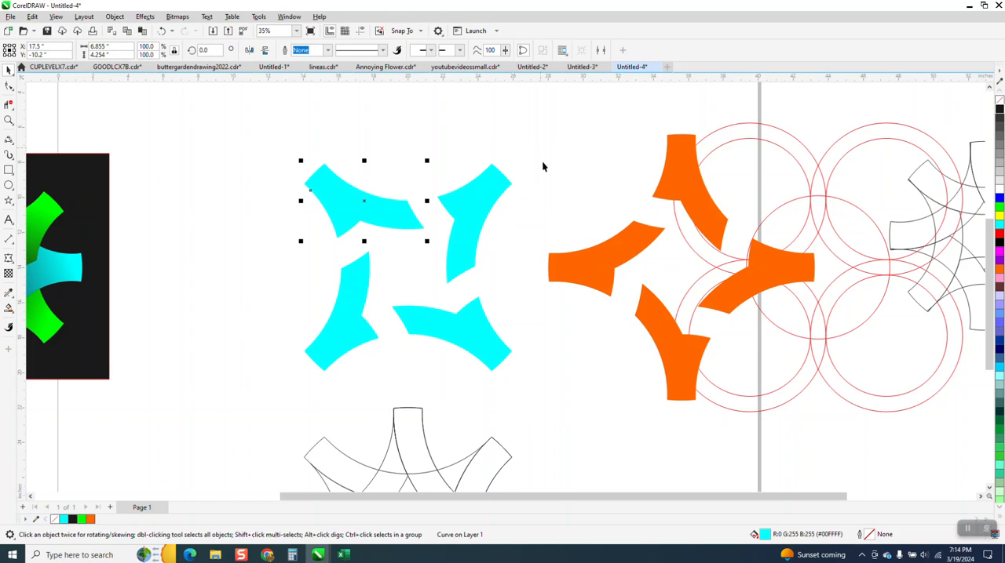
left_click_drag(542, 148, 270, 408)
key("Up")
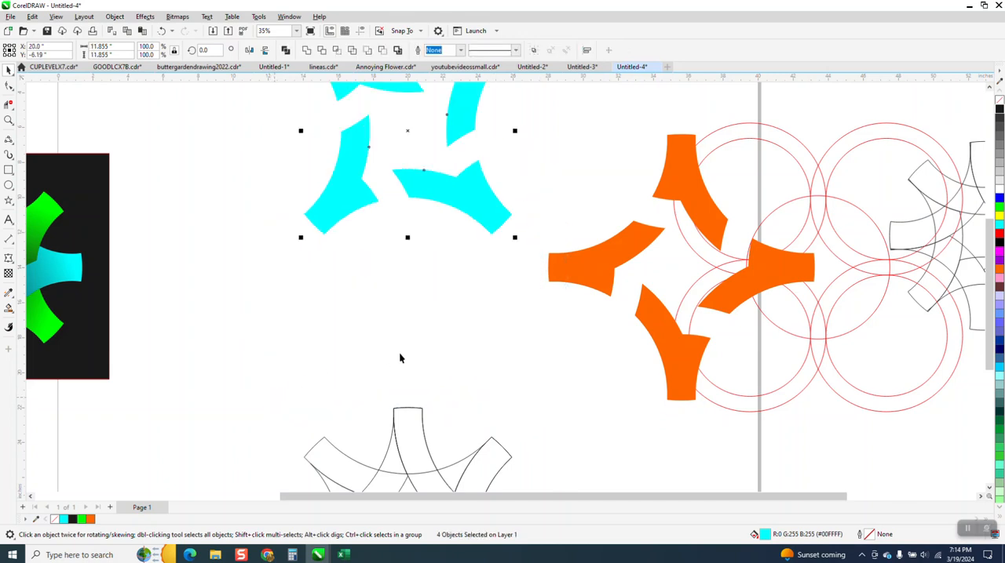
key("Up")
Center the orange curve on the page and break it apart into separate pieces.
left_click(566, 272)
key("Left")
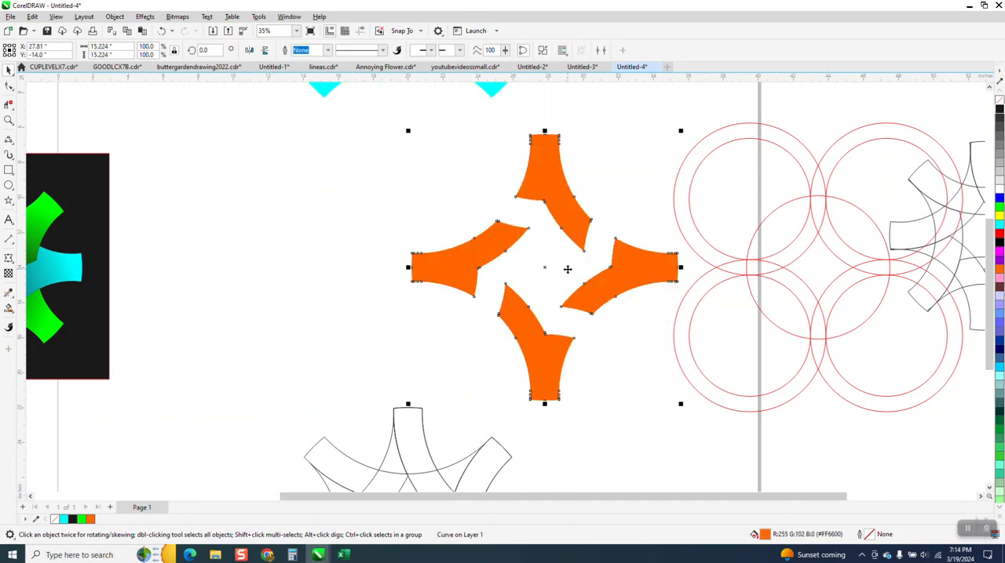
key("p")
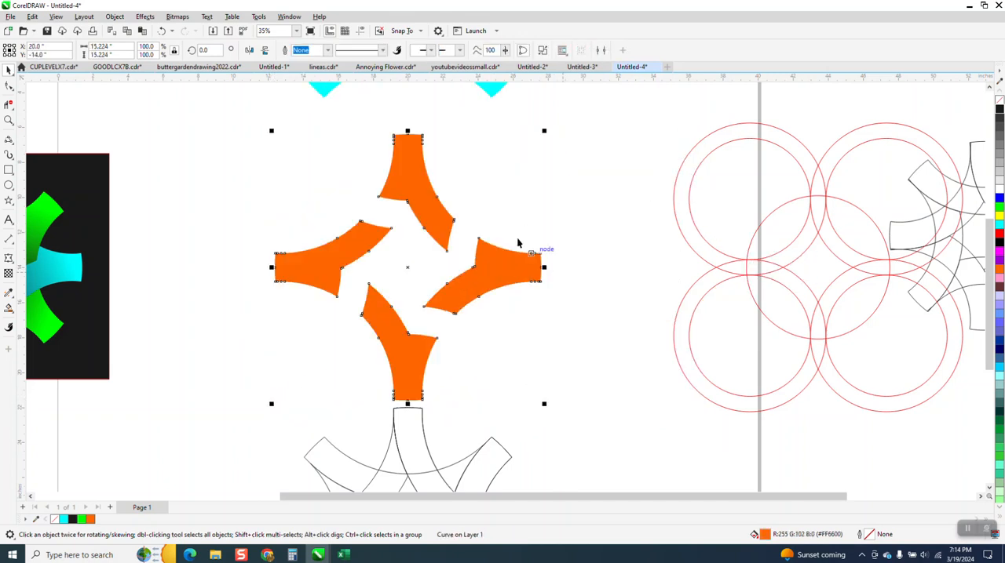
left_click(116, 18)
left_click(155, 259)
Move the four cyan pieces back down between the orange ones, and move the outline group off the page to X 55.571, Y -35.189 inches.
scroll(513, 307, "down", 2)
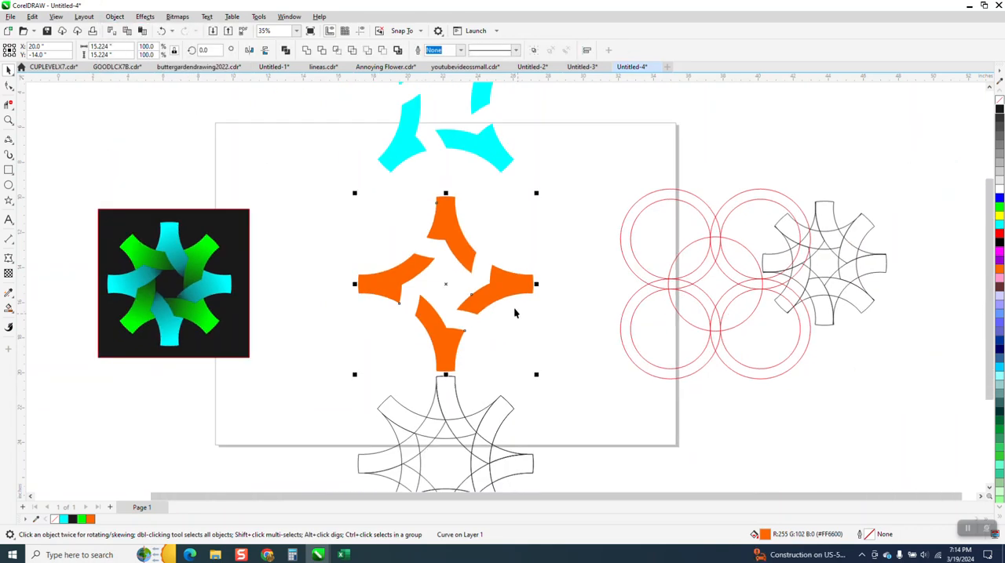
scroll(526, 211, "down", 2)
left_click_drag(422, 89, 538, 205)
key("Down")
key("Down")
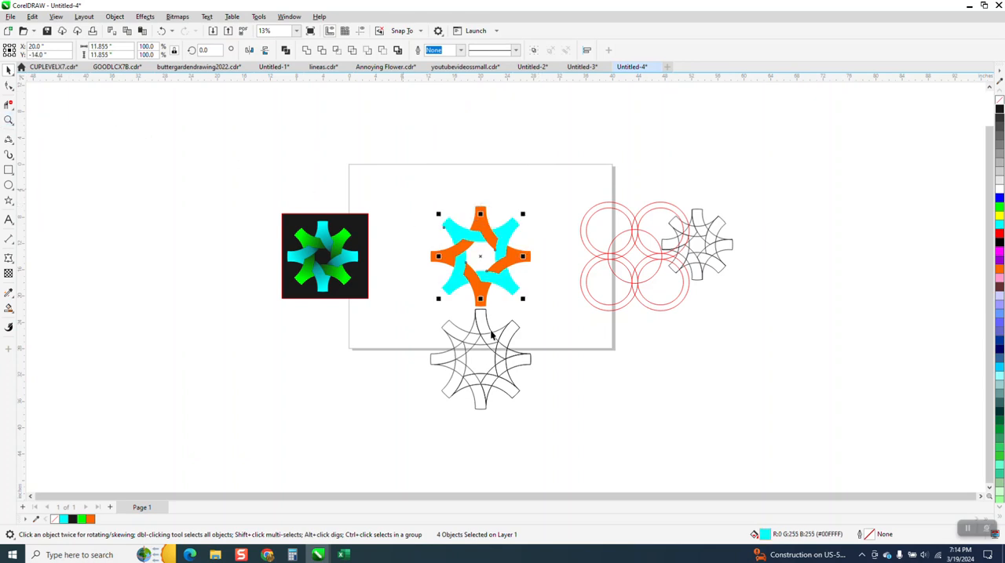
left_click_drag(490, 355, 724, 391)
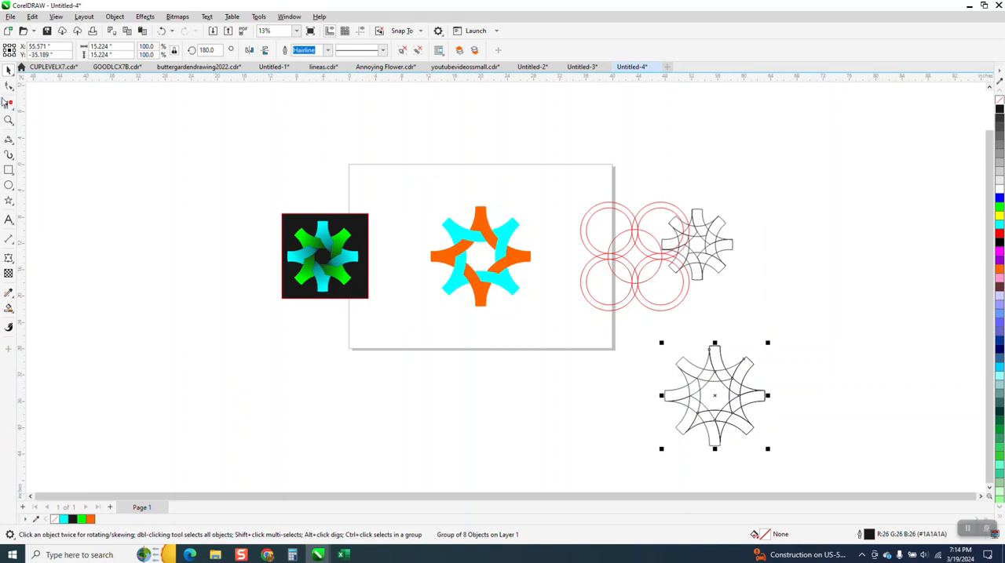
Delete the upper-right, lower-right and lower-left cyan pieces, keeping only the upper-left one.
left_click_drag(403, 181, 585, 356)
left_click(8, 120)
left_click_drag(414, 189, 595, 355)
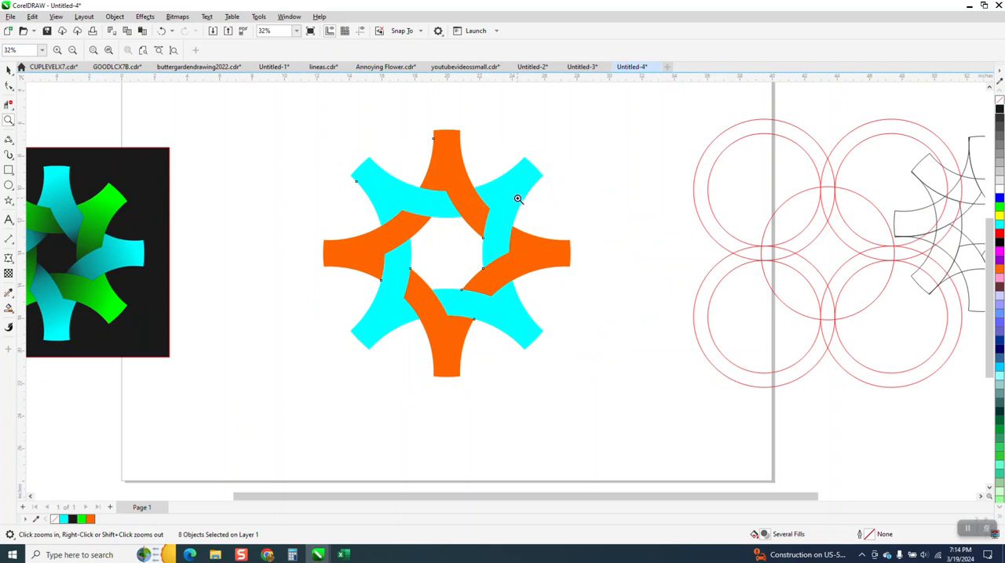
left_click(8, 71)
left_click(532, 178)
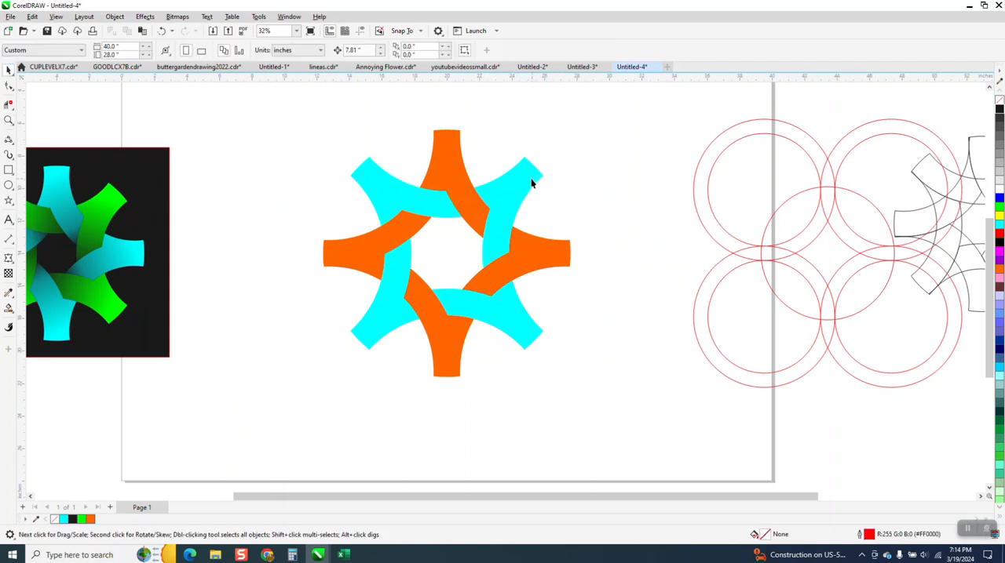
key("Delete")
left_click(522, 314)
key("Delete")
left_click(399, 317)
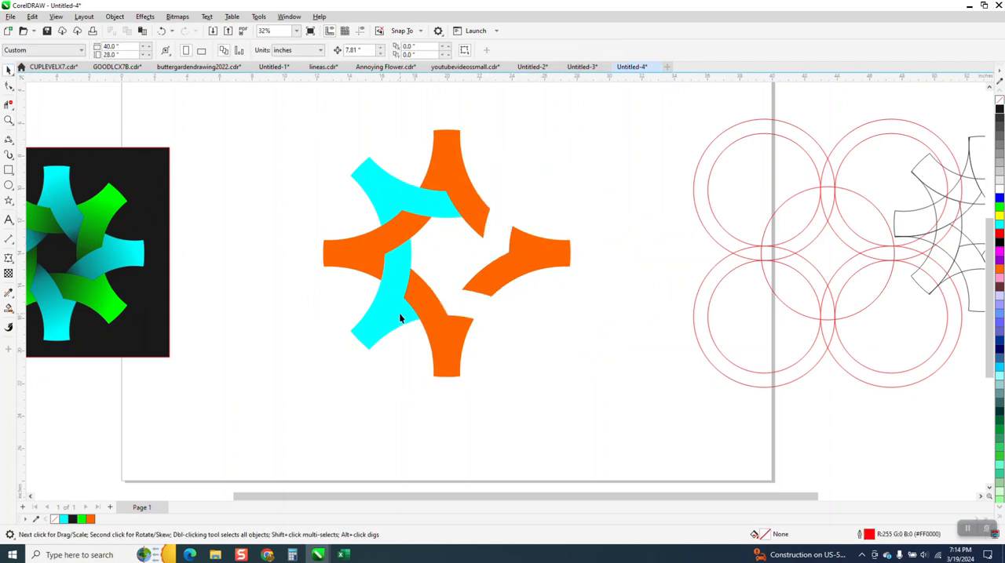
key("Delete")
Show the guidelines and delete the extra horizontal guideline above the design, keeping the two that cross at its center.
left_click_drag(442, 84, 444, 111)
left_click(360, 30)
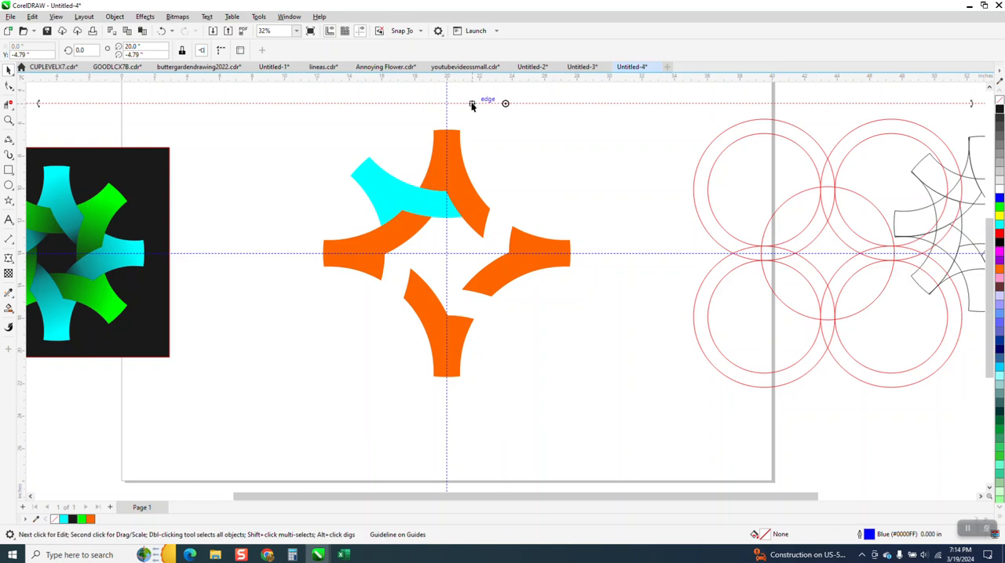
key("Delete")
Apply a linear fountain fill from cyan to black along the remaining cyan piece, darkening toward its inner tip.
left_click(433, 204)
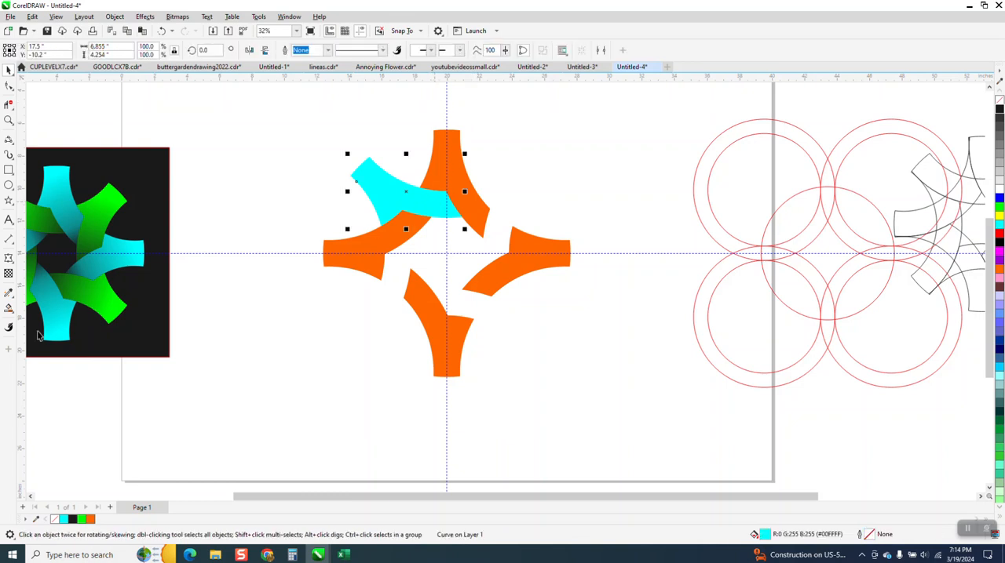
left_click(14, 311)
left_click(44, 305)
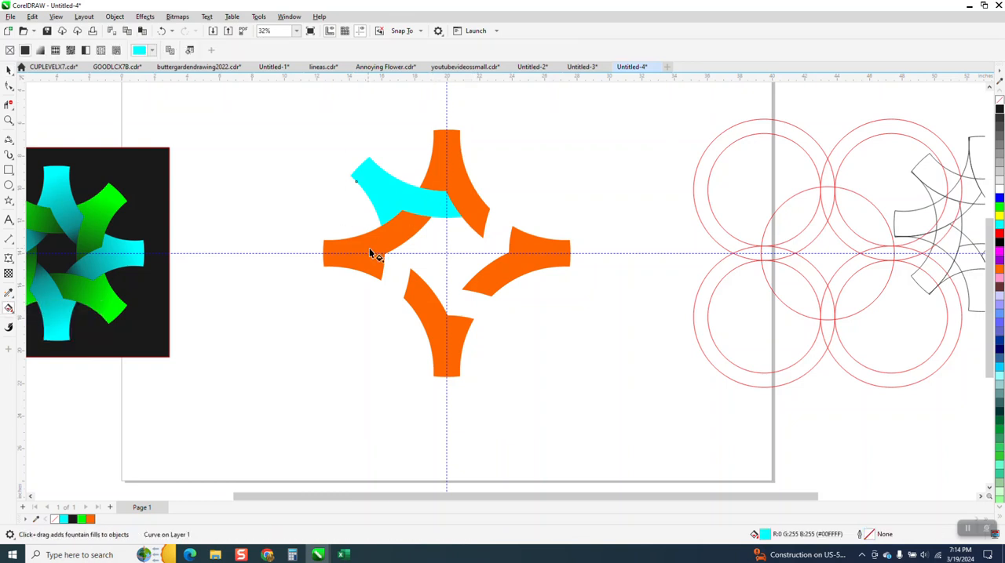
left_click_drag(376, 182, 476, 207)
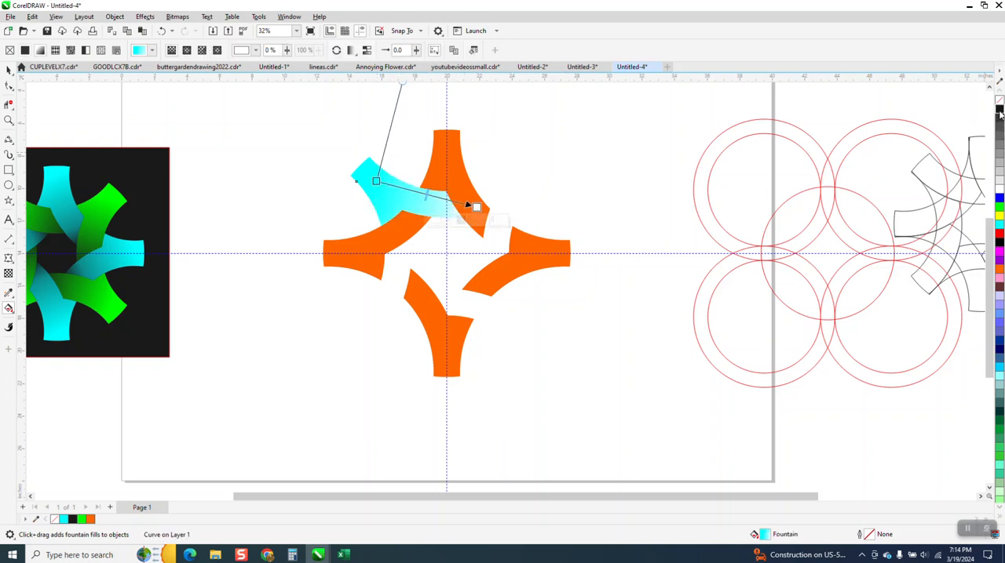
left_click_drag(594, 203, 506, 212)
left_click(9, 71)
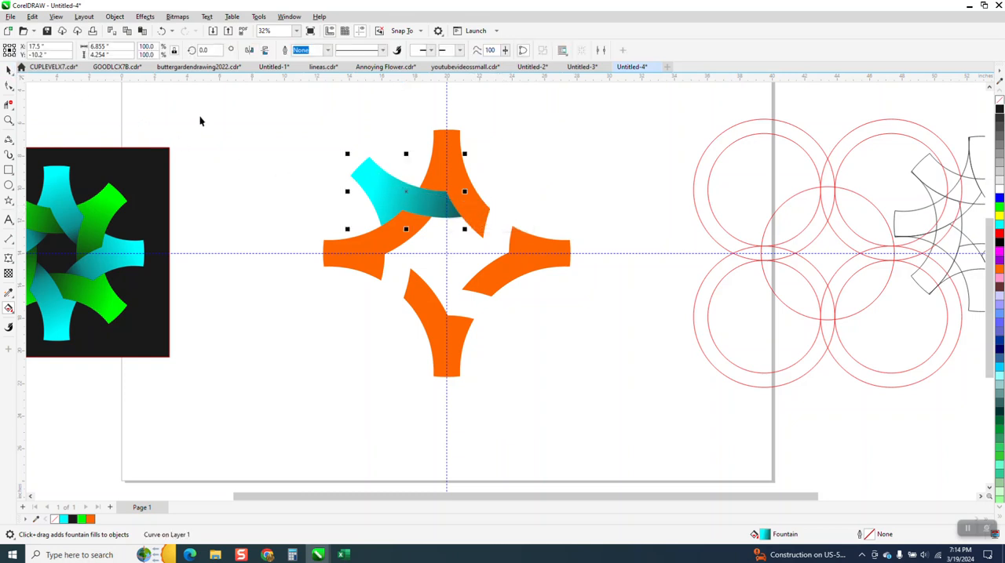
left_click(198, 116)
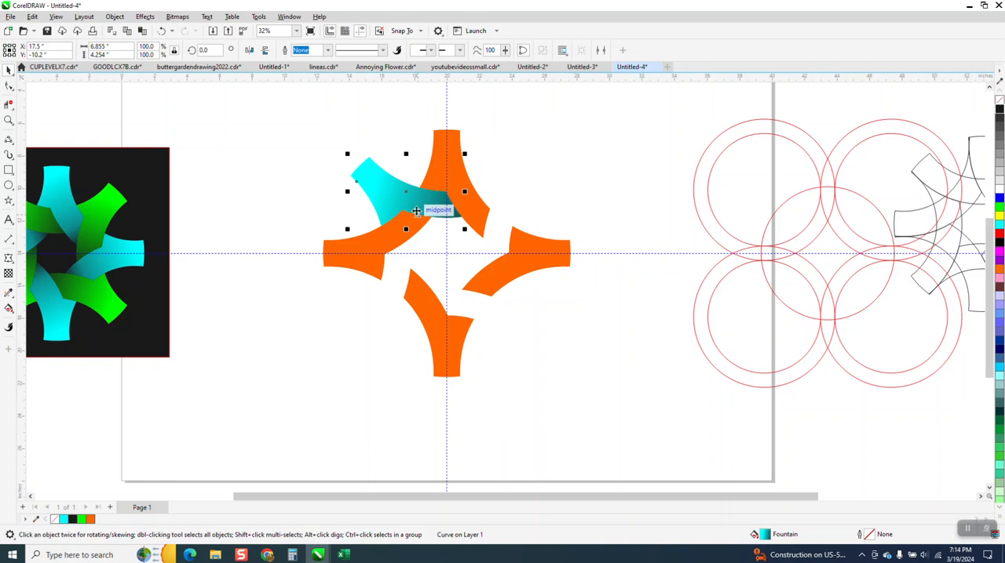
Set the shaded cyan piece's rotation center at the guideline intersection and make three copies rotated in 90° increments.
left_click(399, 194)
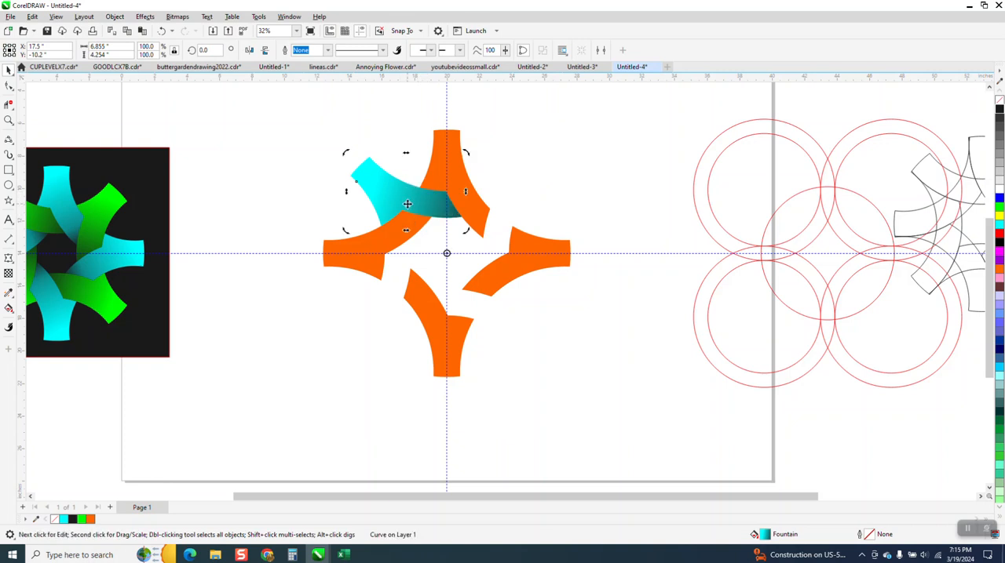
left_click(219, 50)
type("90")
key("Return")
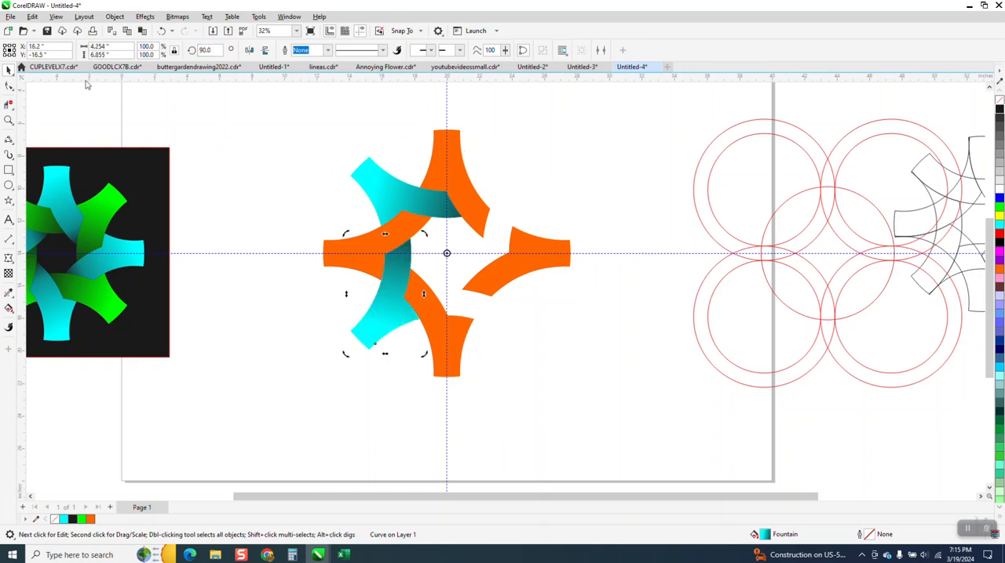
key("ctrl+r")
key("ctrl+r")
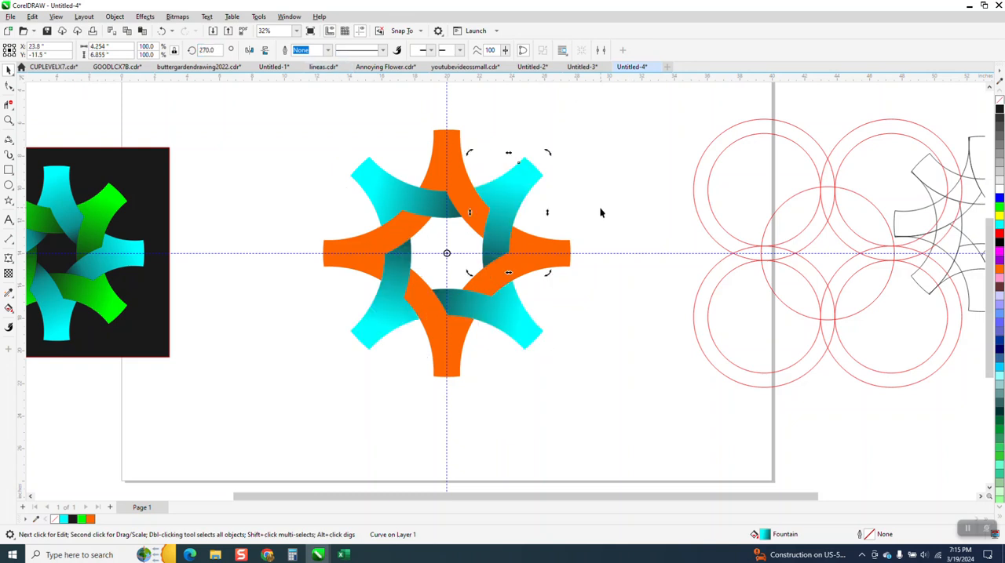
Delete the orange pieces on the right, bottom and left of the design, keeping only the top one.
left_click(559, 243)
key("Delete")
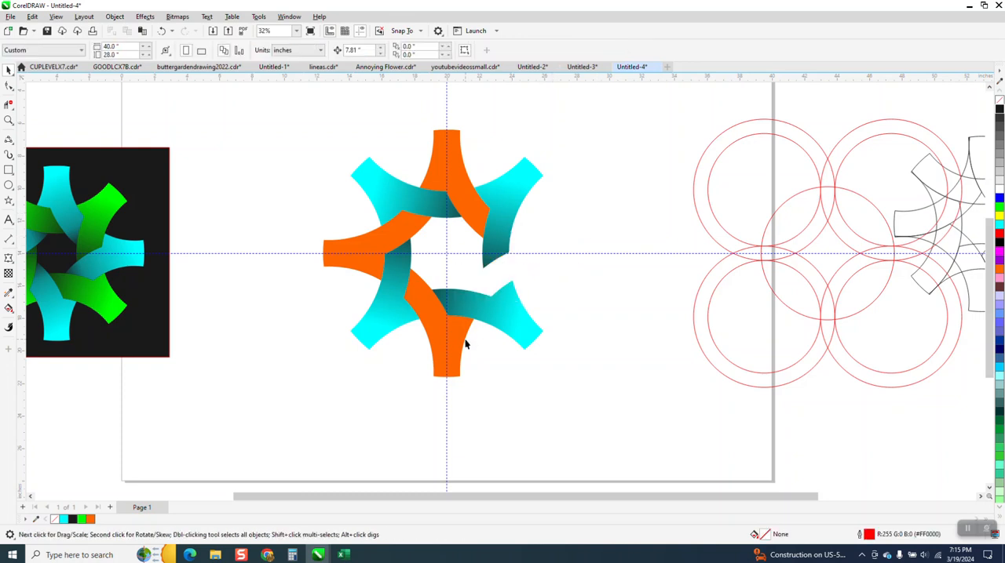
left_click(458, 343)
key("Delete")
left_click(352, 261)
key("Delete")
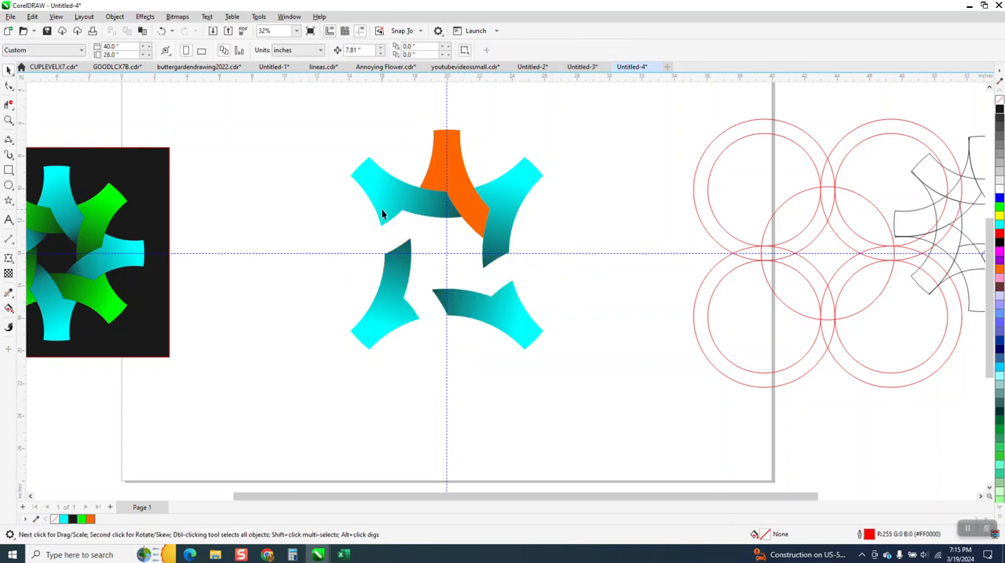
Try a fountain fill along the remaining orange piece from its outer end inward, and undo it.
left_click(452, 176)
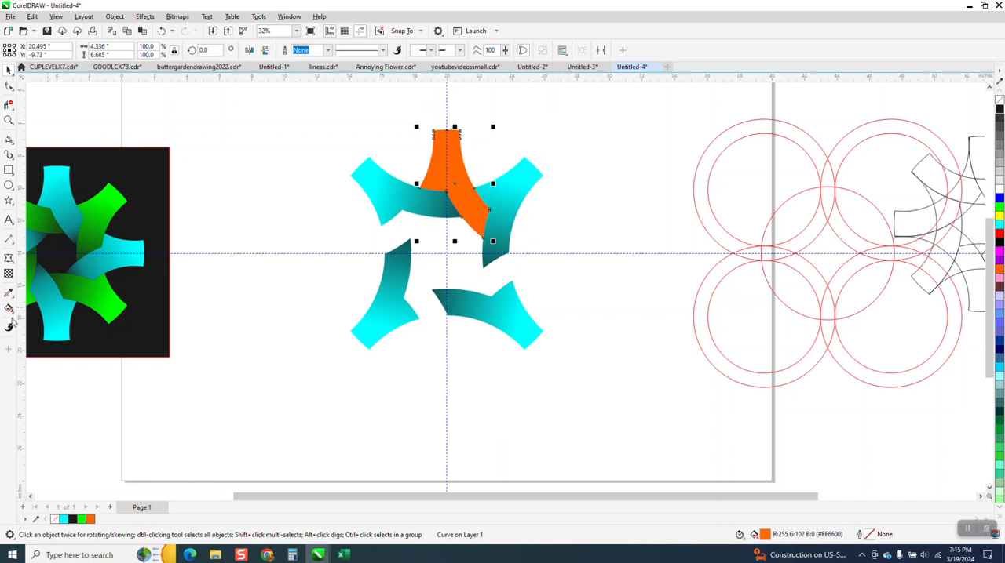
left_click(12, 314)
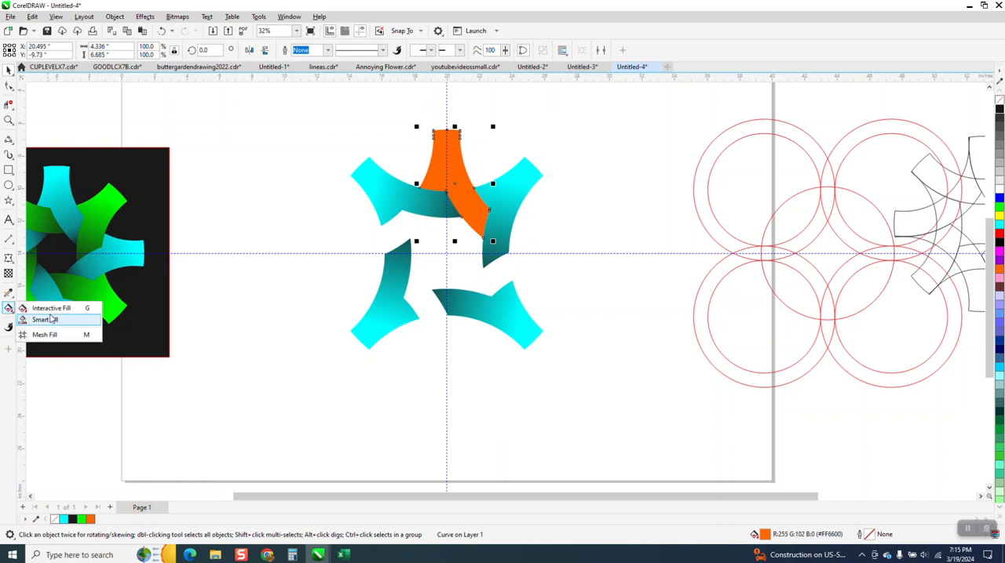
left_click(45, 308)
left_click_drag(438, 148, 500, 241)
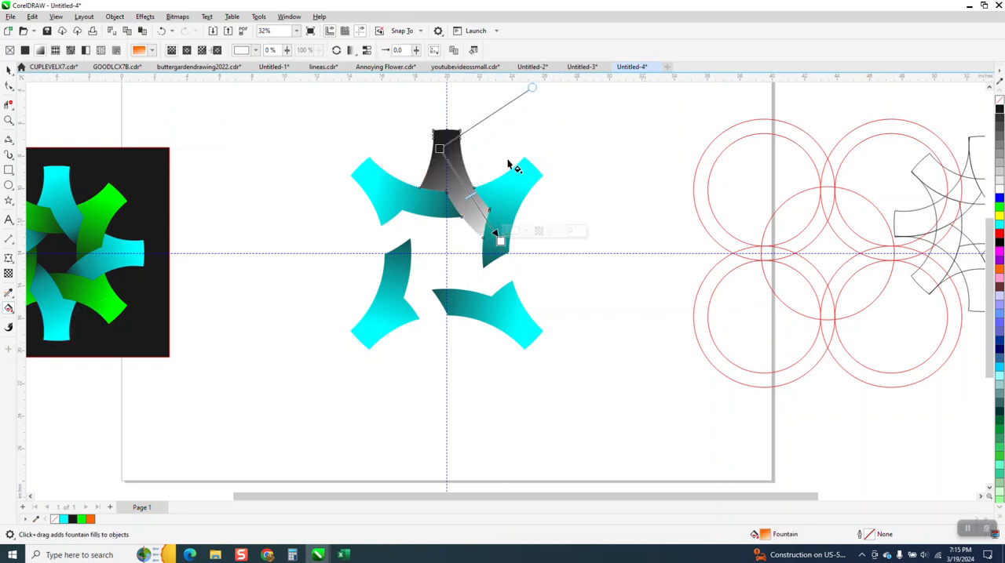
left_click(161, 30)
Apply a linear fountain fill from orange to black along the top orange piece, with the midpoint shifted toward its dark inner tip.
left_click(9, 310)
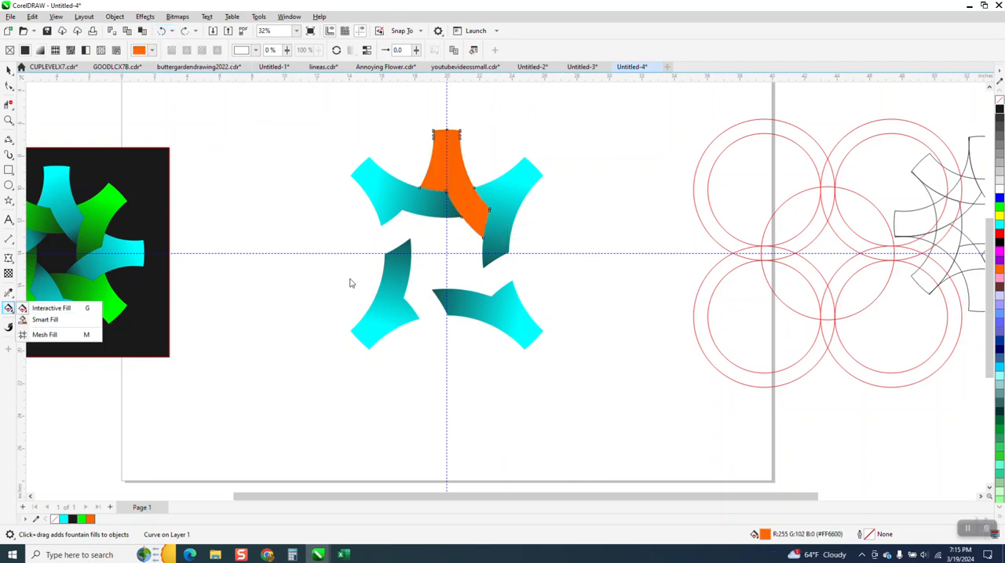
left_click(55, 307)
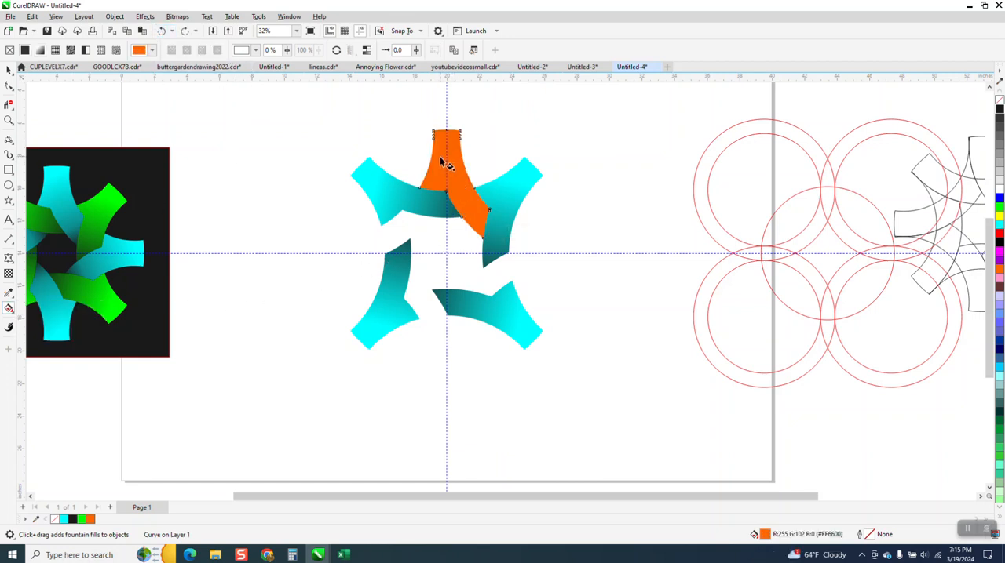
left_click_drag(440, 156, 504, 245)
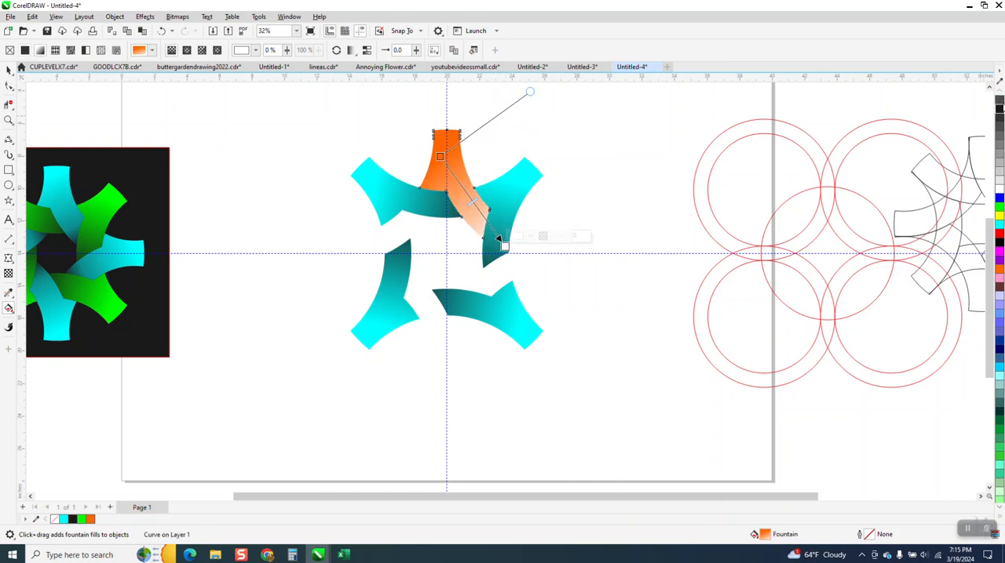
left_click_drag(999, 110, 504, 247)
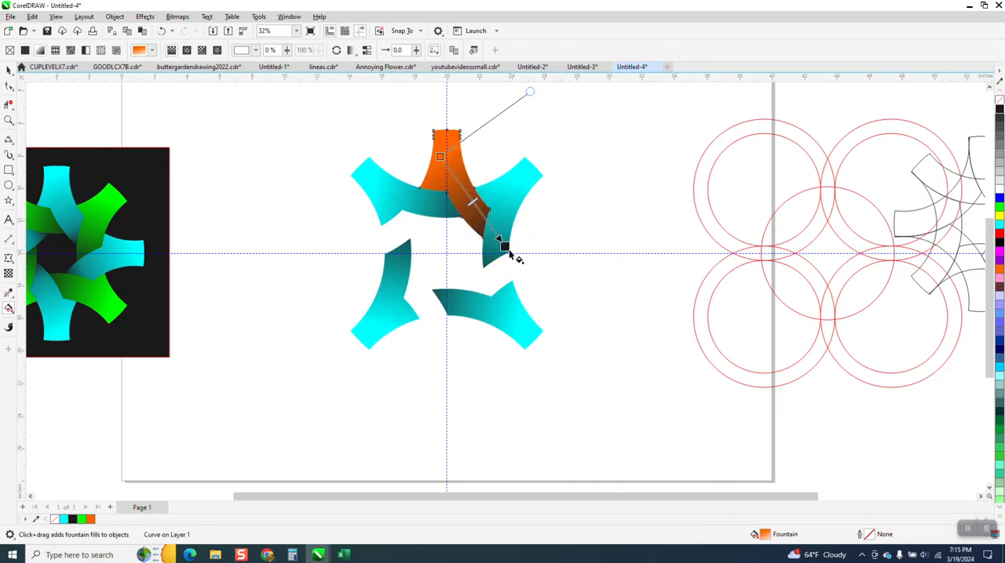
left_click_drag(473, 201, 482, 213)
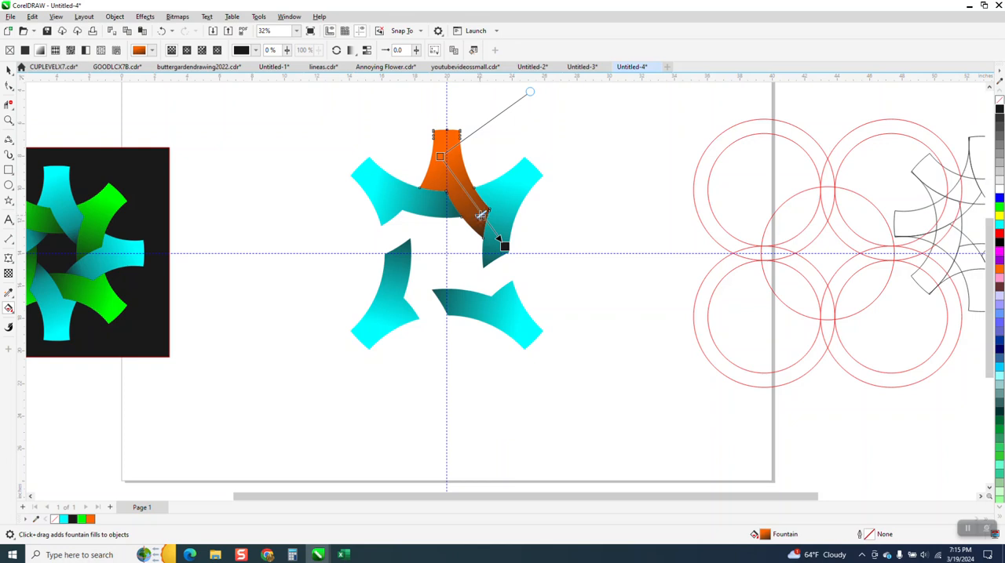
left_click(10, 69)
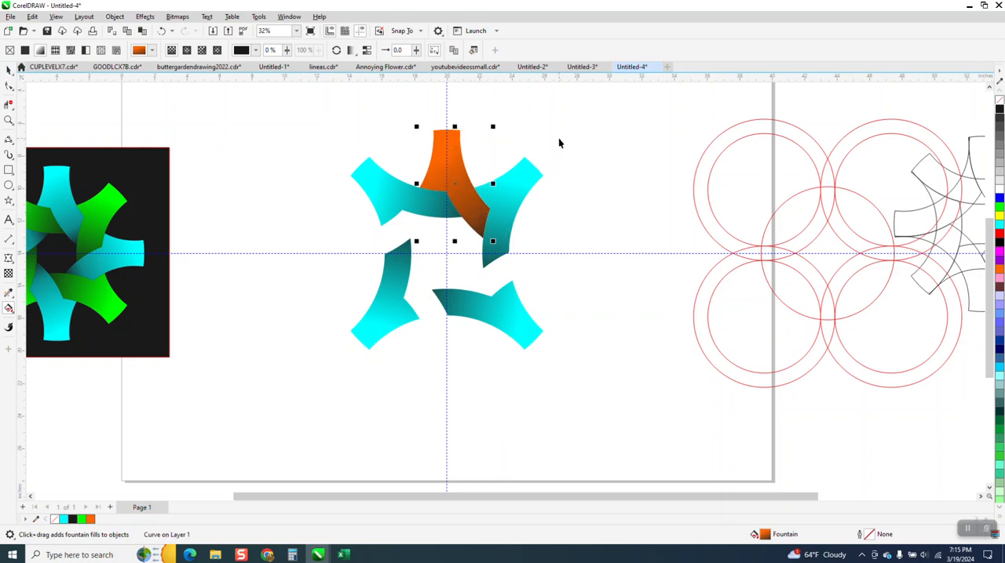
Set the shaded orange piece's rotation center at the guideline intersection and make three copies rotated in 90° increments.
left_click(453, 160)
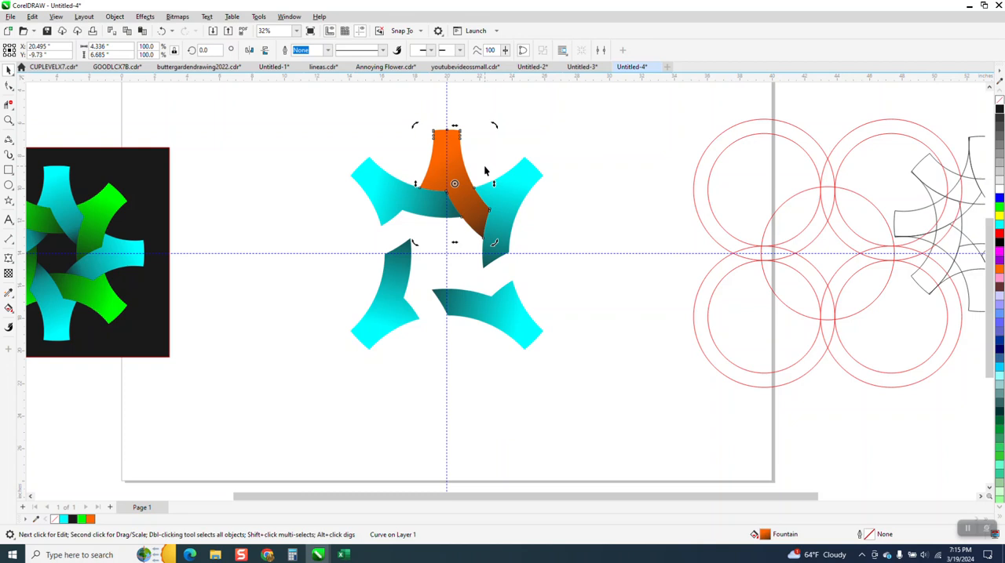
mouse_move(454, 184)
left_mouse_down()
mouse_move(465, 184)
mouse_move(464, 163)
mouse_move(684, 163)
left_mouse_up()
left_click(451, 167)
key("Delete")
left_click(454, 170)
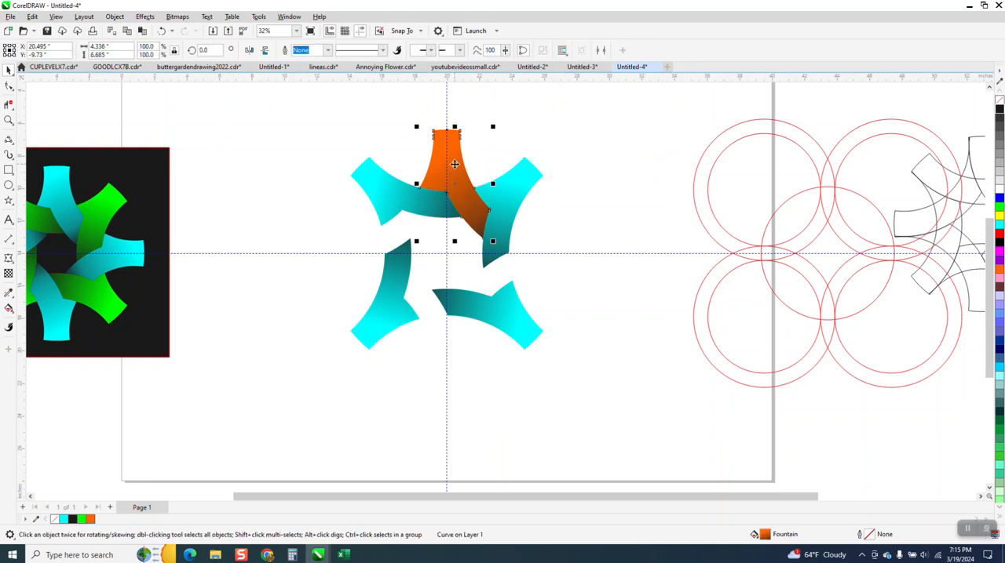
left_click(452, 175)
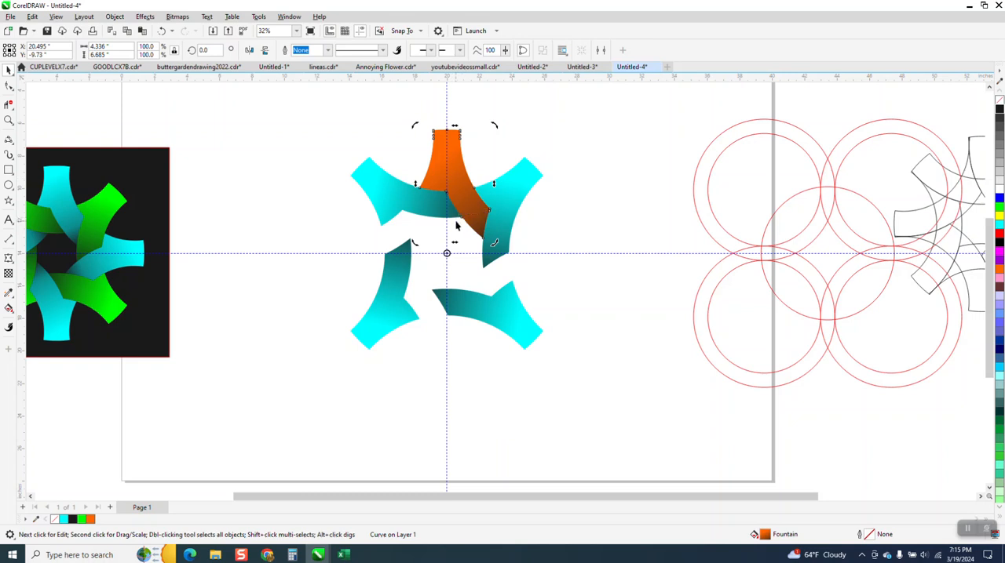
left_click(208, 50)
key("Return")
key("Return")
key("Return")
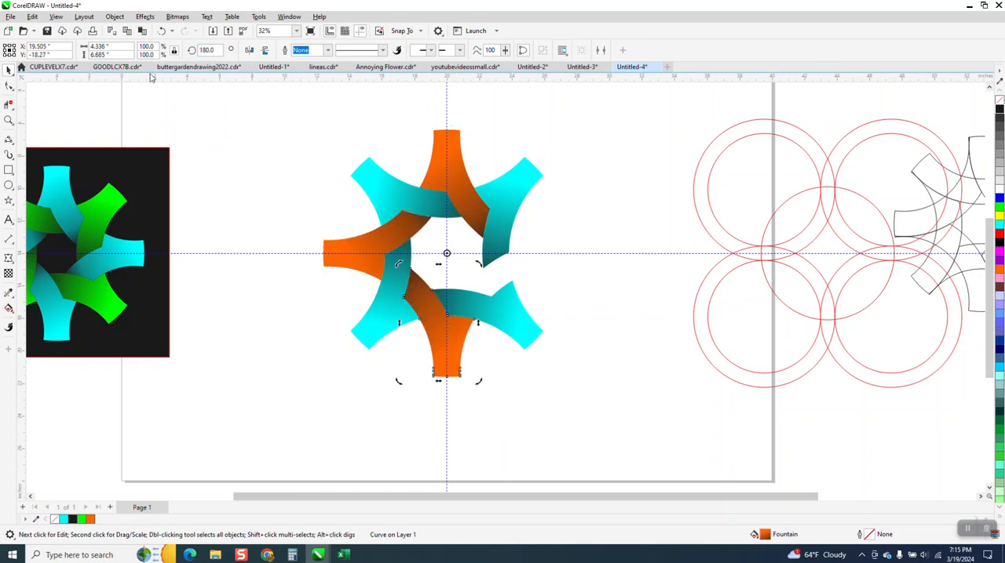
Hide the guidelines and select all eight pieces of the orange and cyan design.
left_click(245, 151)
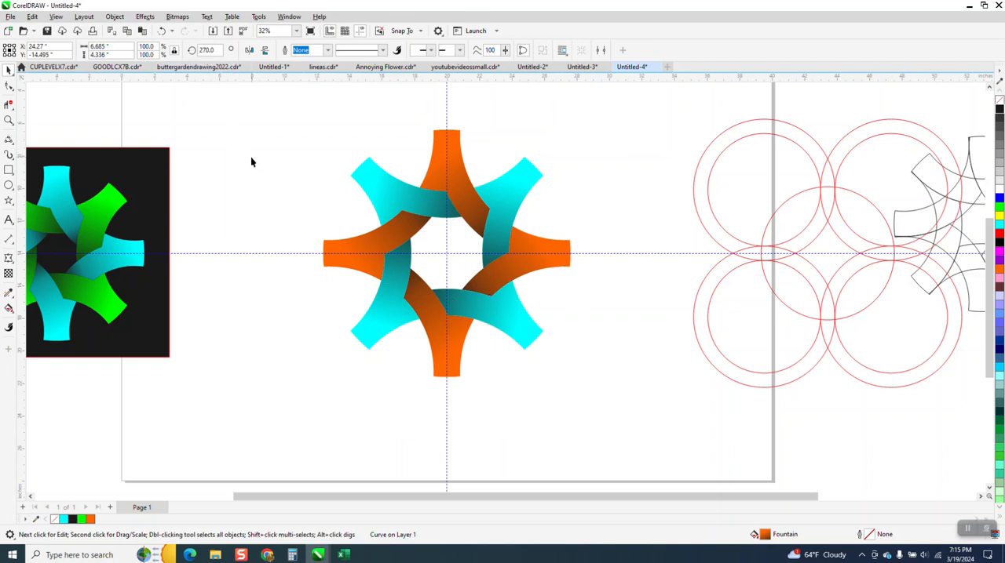
left_click(360, 31)
scroll(382, 212, "down", 1)
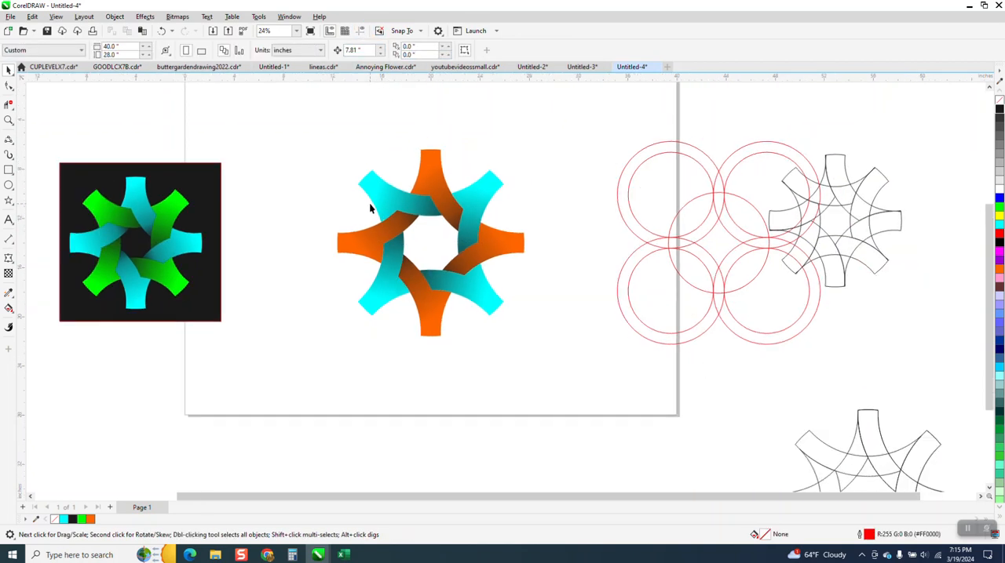
left_click_drag(544, 374, 544, 375)
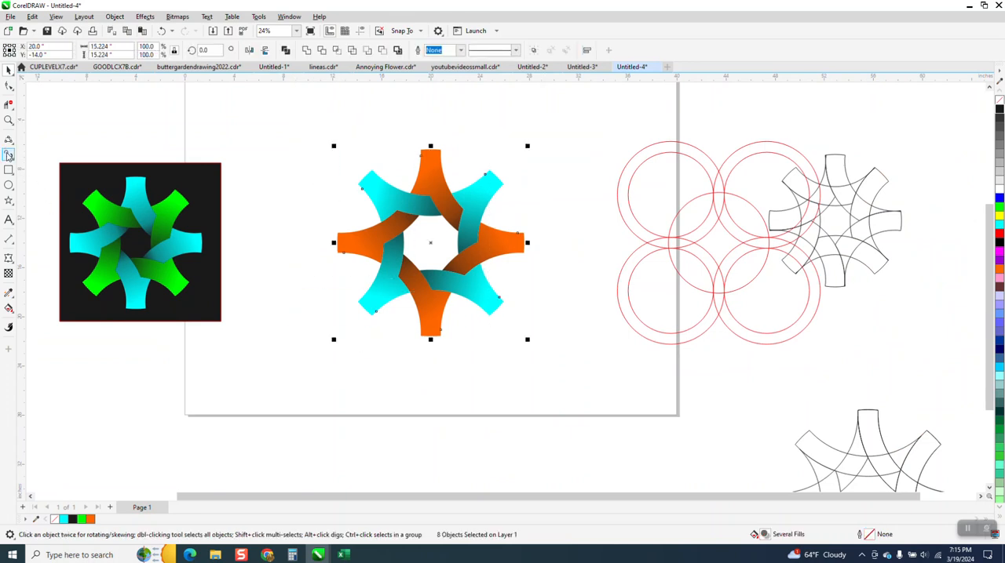
Add a black-filled rectangle about 18.8 by 19.8 inches around the orange and cyan design and send it behind the pieces.
left_click(8, 170)
left_click_drag(321, 131, 554, 374)
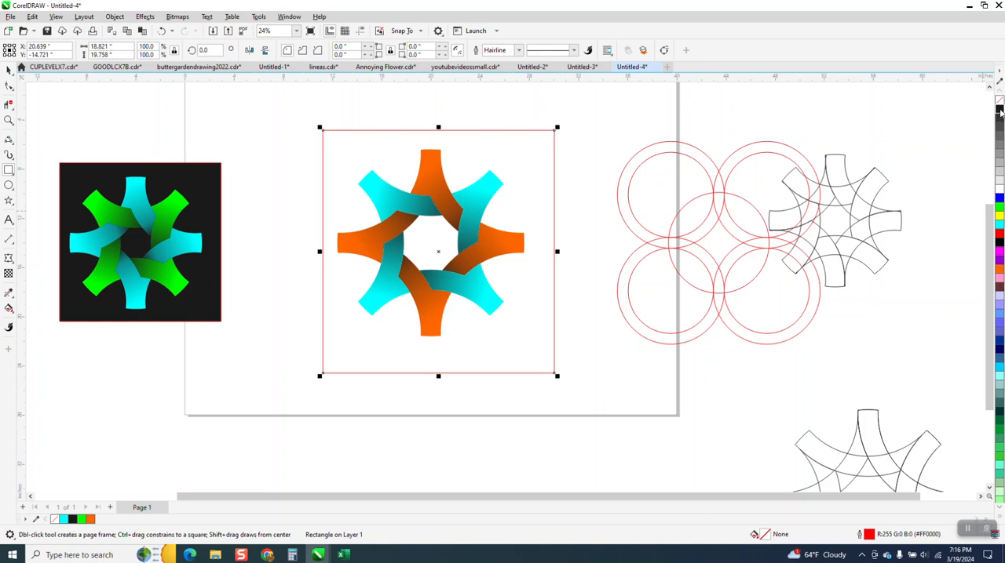
left_click(999, 111)
left_click(115, 16)
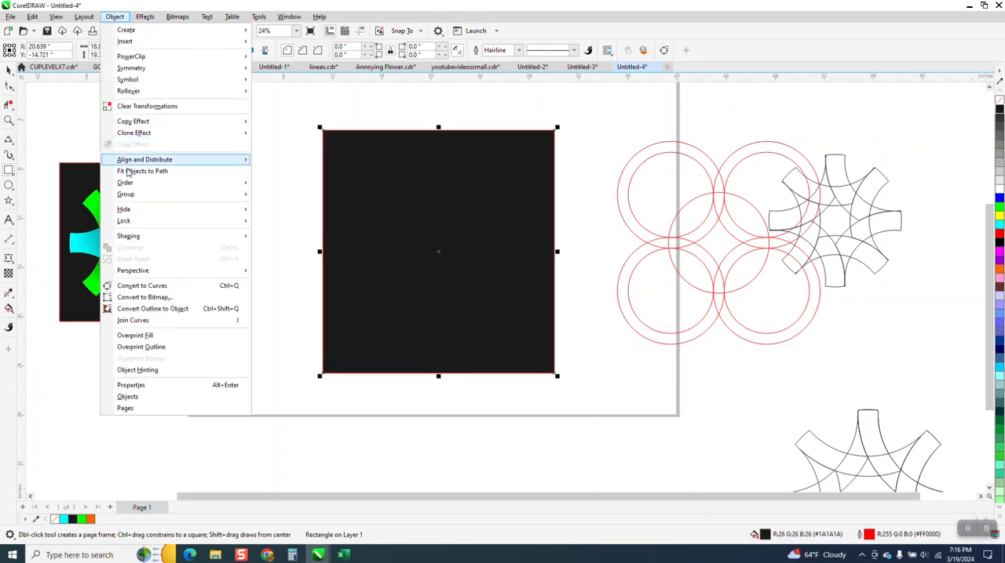
mouse_move(127, 187)
left_click(299, 197)
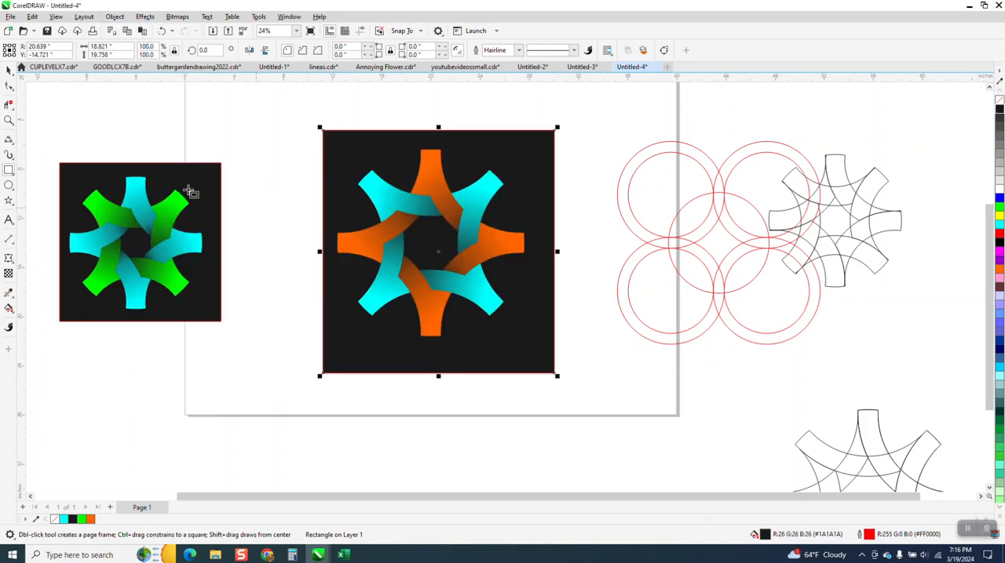
Examine the shading and overlaps of the interlaced orange and cyan arms up close against the black background.
left_click(8, 120)
left_click_drag(323, 154, 558, 322)
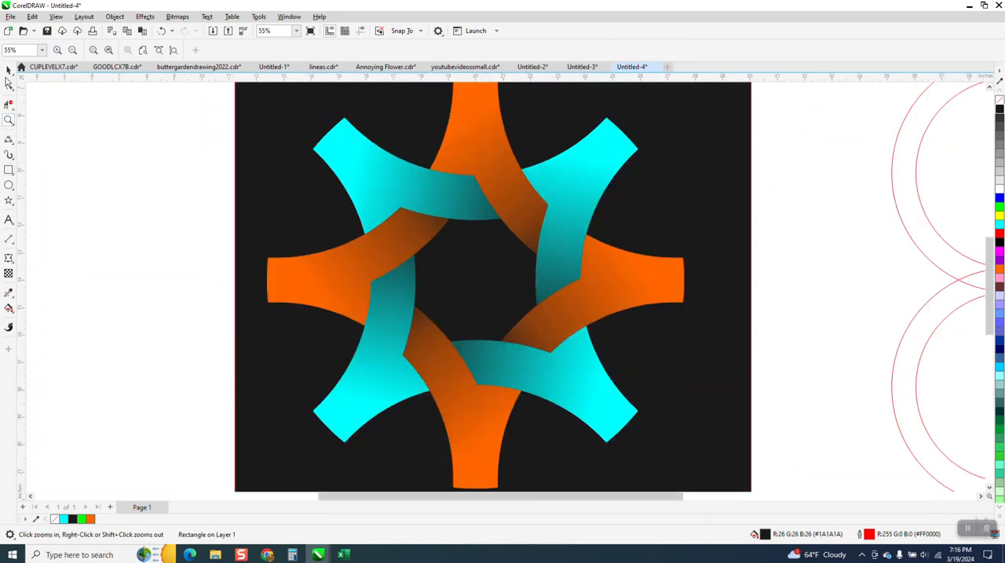
left_click(8, 69)
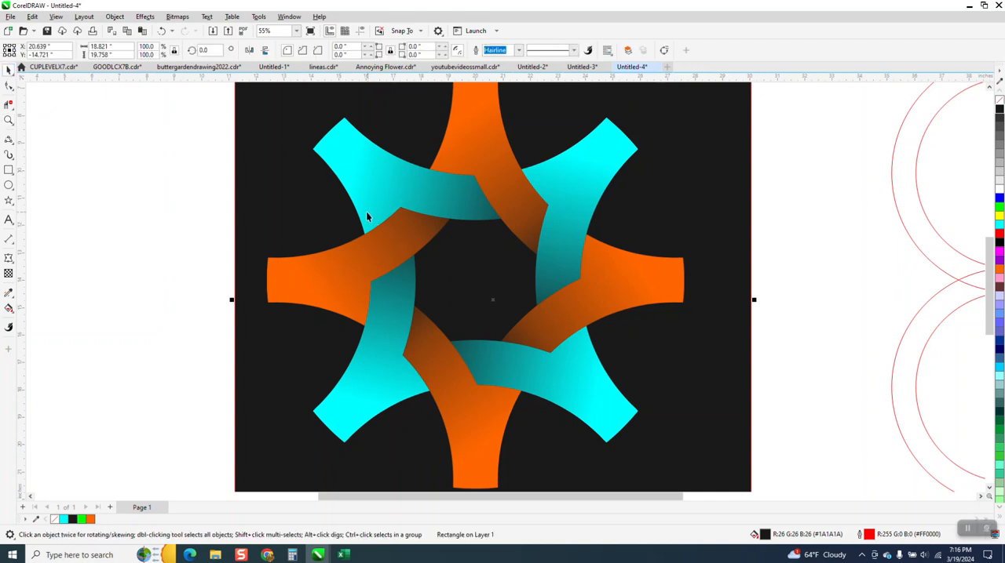
scroll(365, 214, "down", 2)
scroll(366, 219, "down", 1)
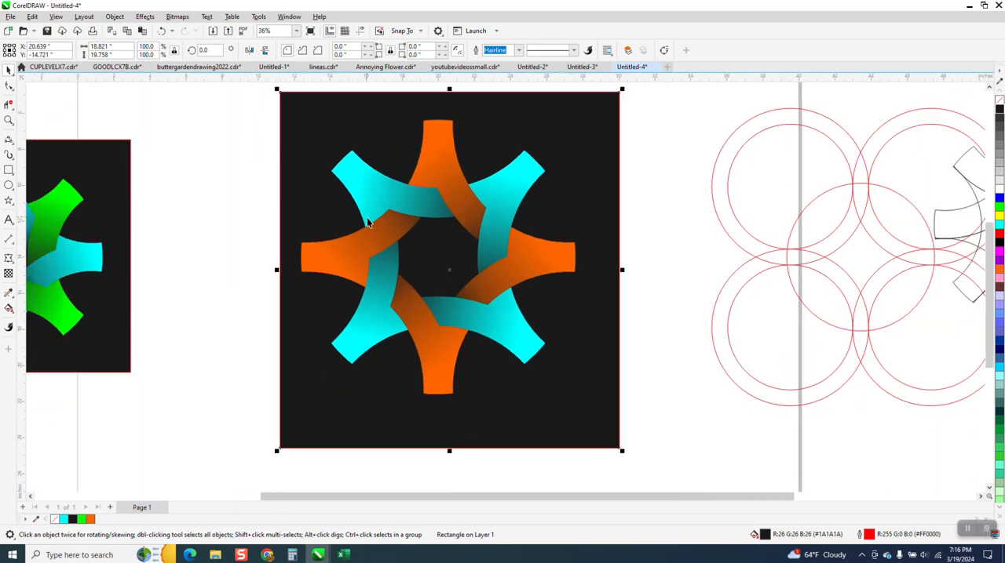